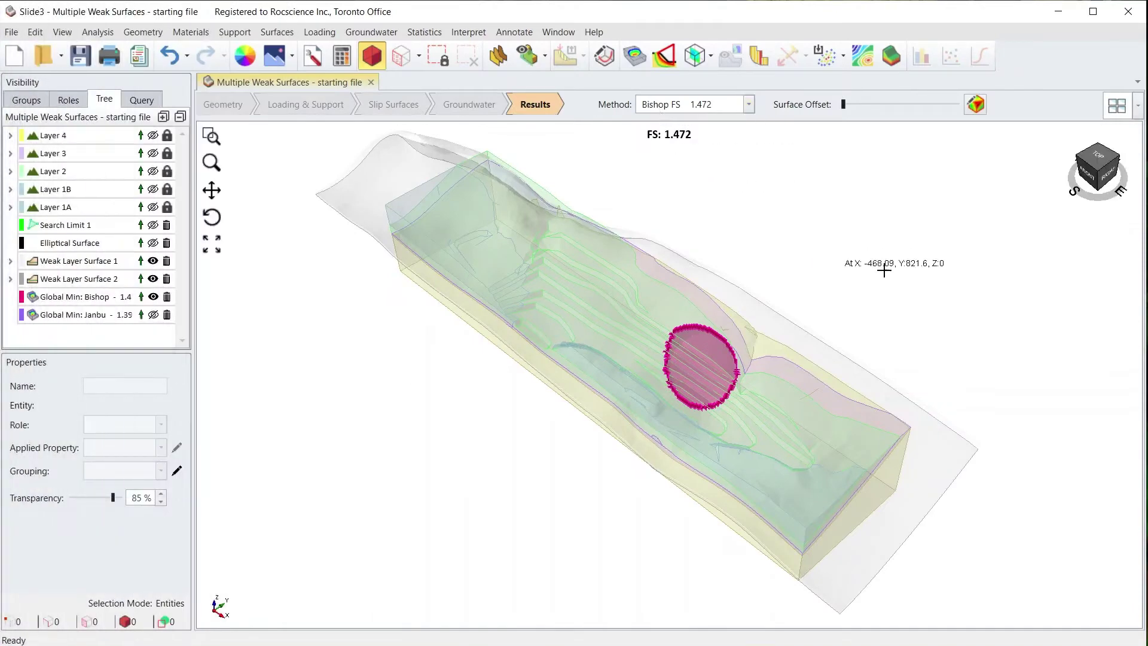
# Step: Pan, zoom and turn the view to a preset oblique angle while the introduction plays
pyautogui.click(210, 191)
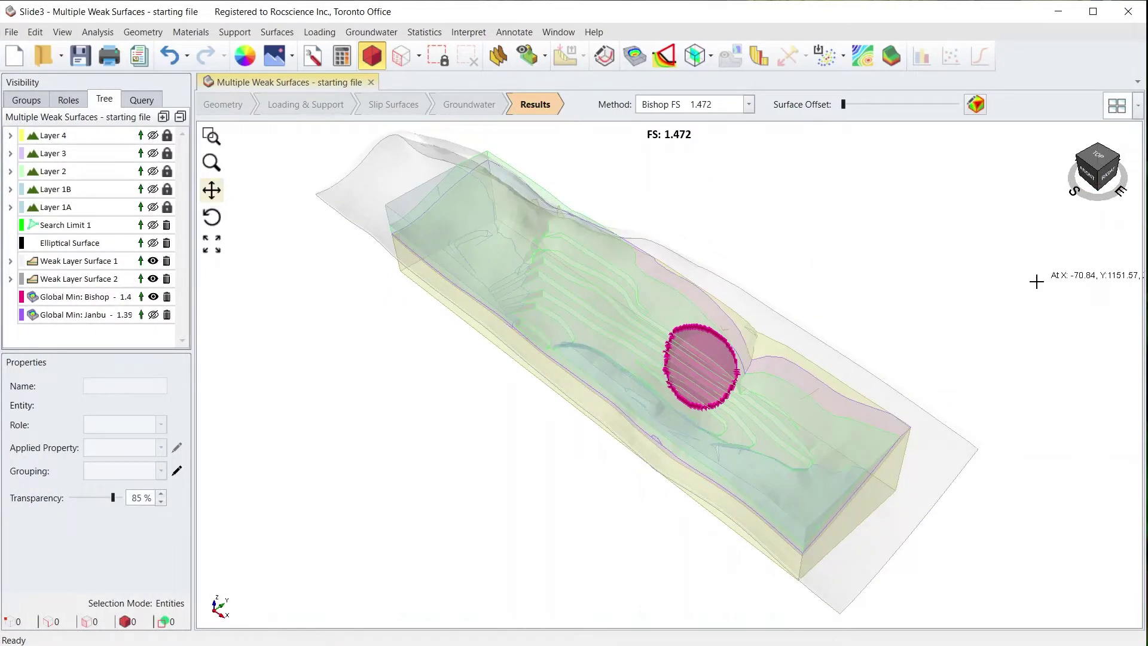
pyautogui.scroll(10, 772, 403)
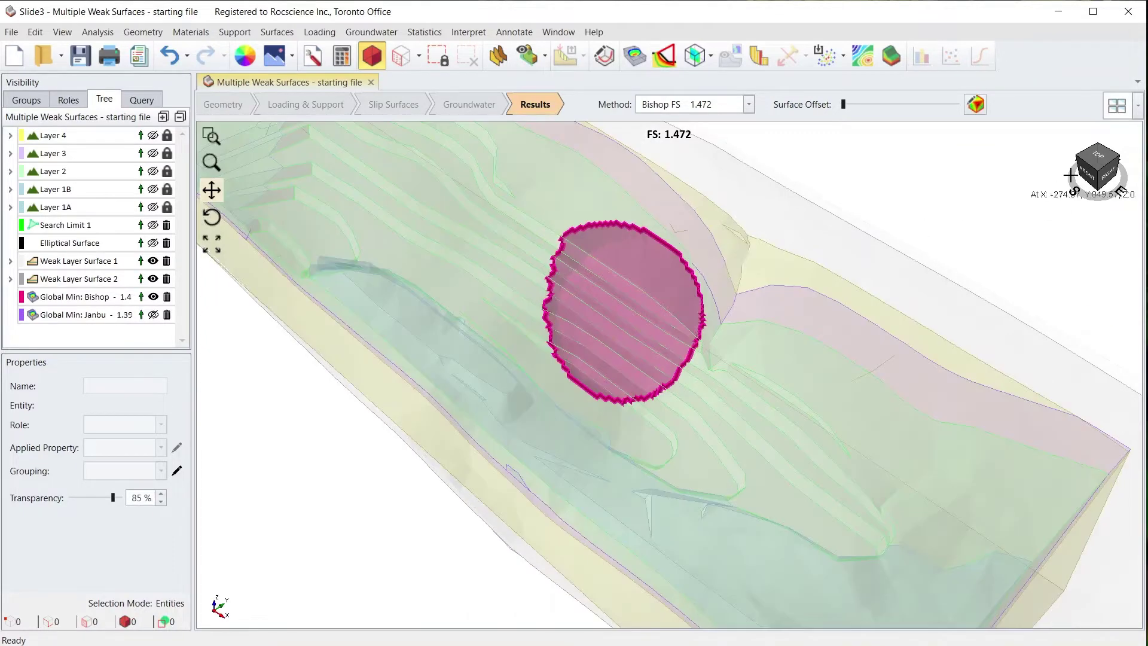
pyautogui.click(1091, 170)
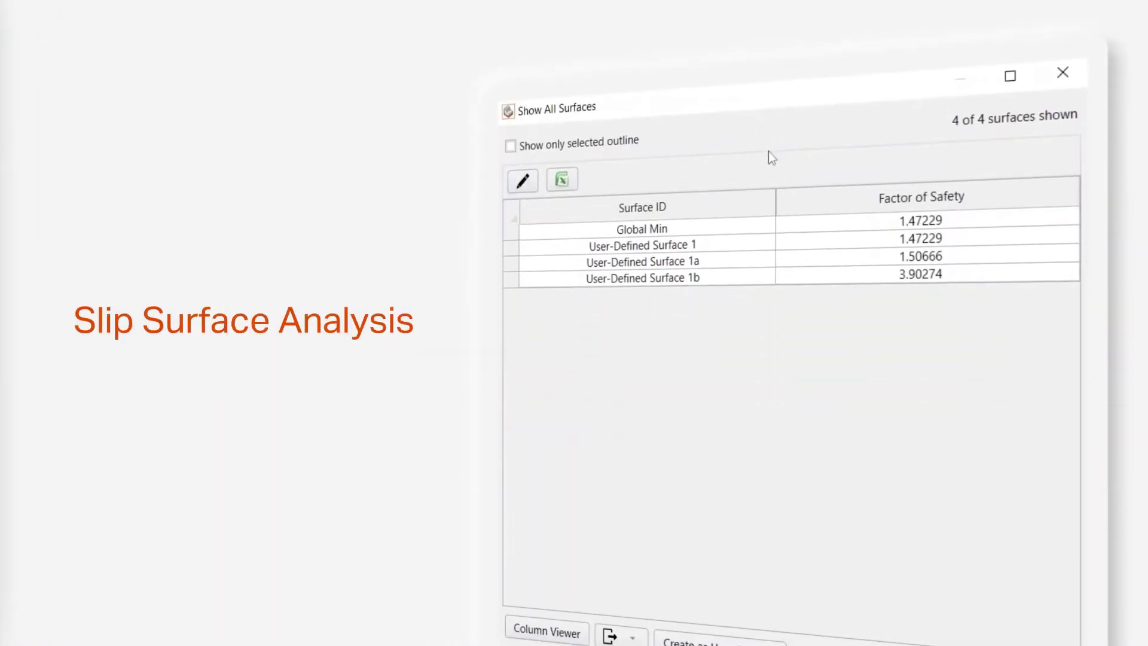
pyautogui.click(513, 147)
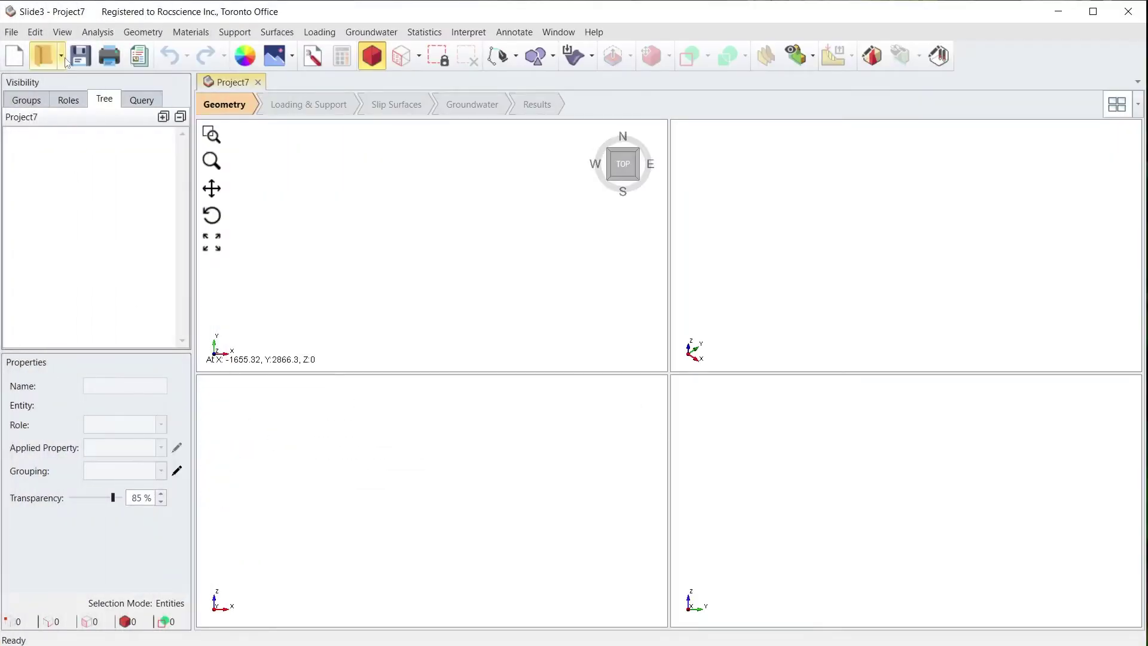
# Step: Open the 'Multiple Weak Surfaces - starting file' .slide3m2 model from the Tutorials folder
pyautogui.click(63, 57)
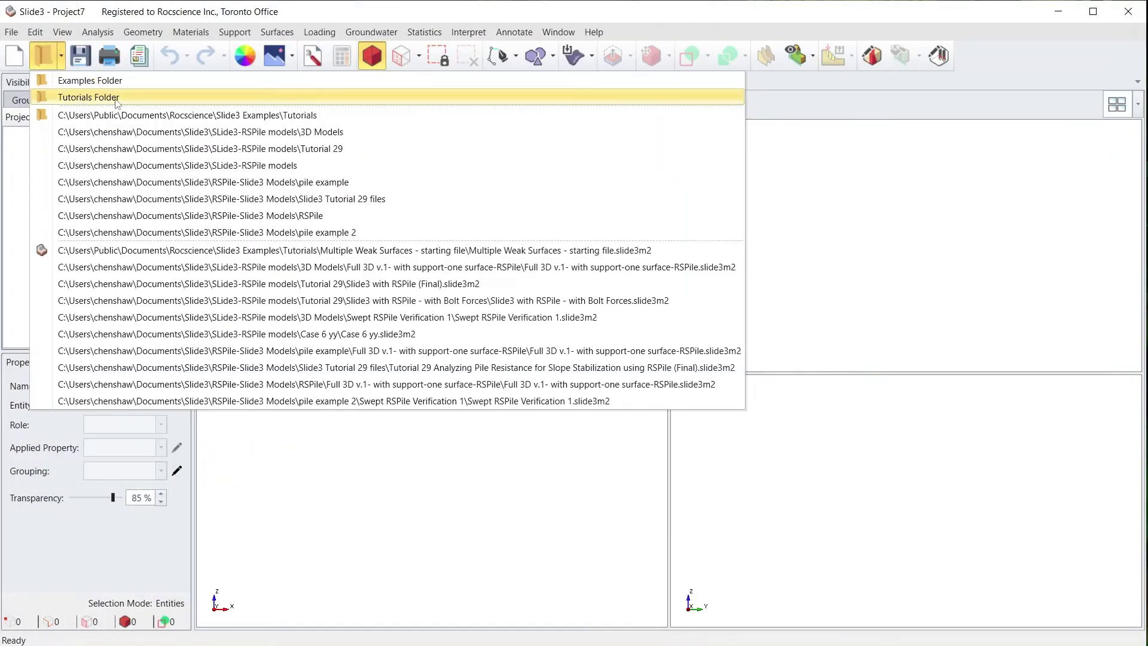
pyautogui.click(96, 97)
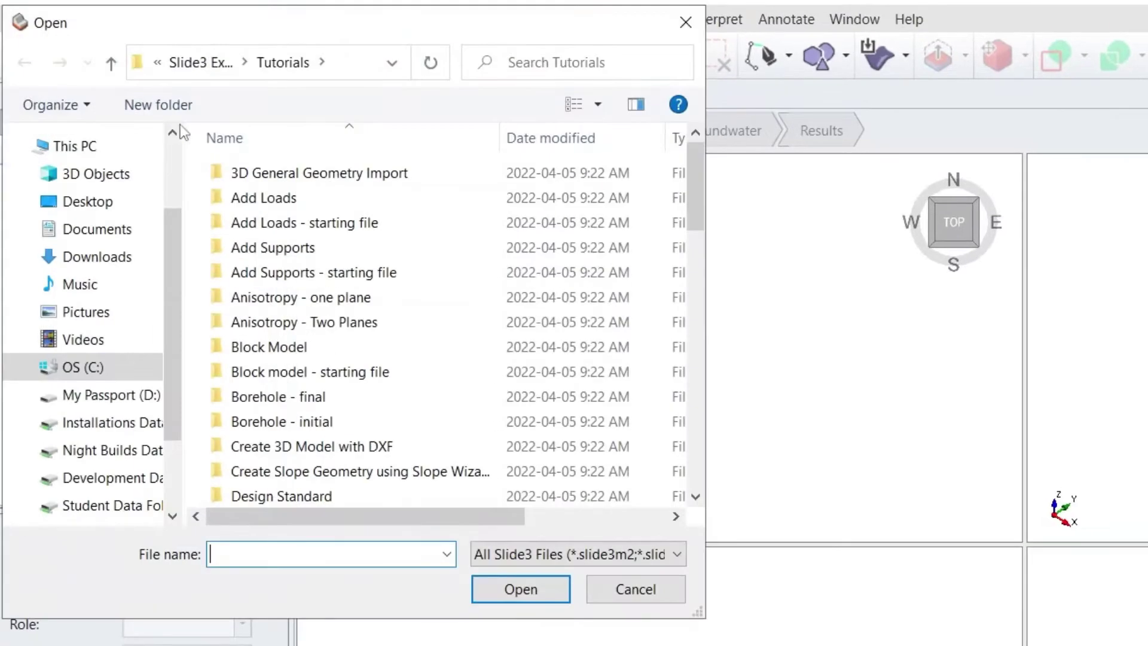
pyautogui.moveTo(697, 206); pyautogui.dragTo(710, 359)
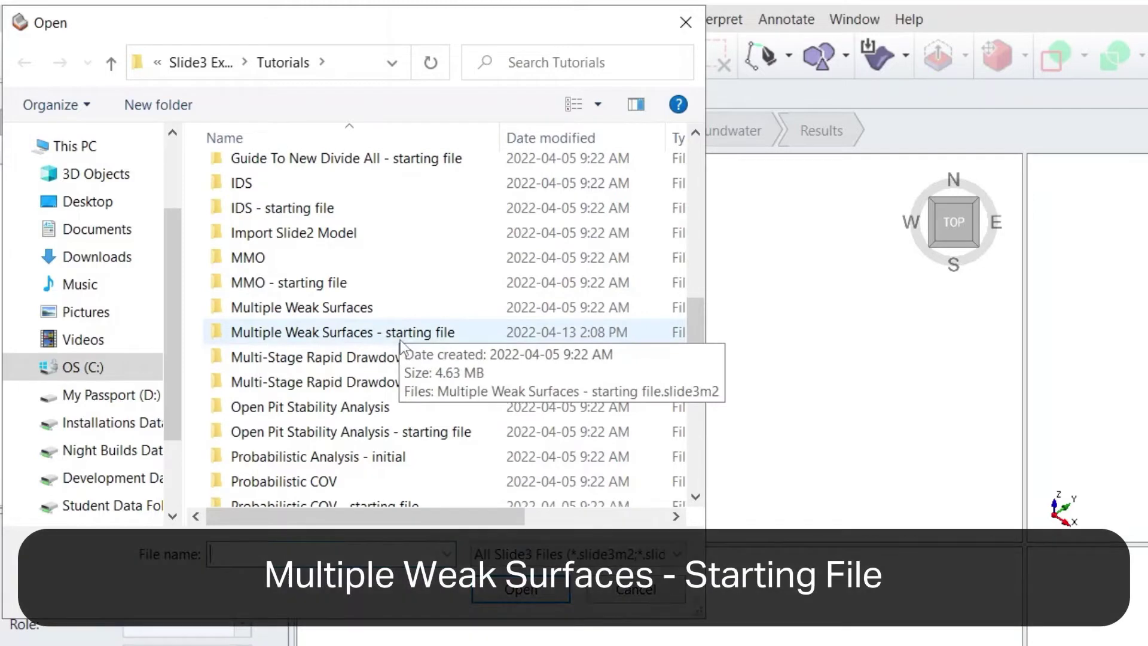
pyautogui.doubleClick(400, 339)
pyautogui.click(329, 173)
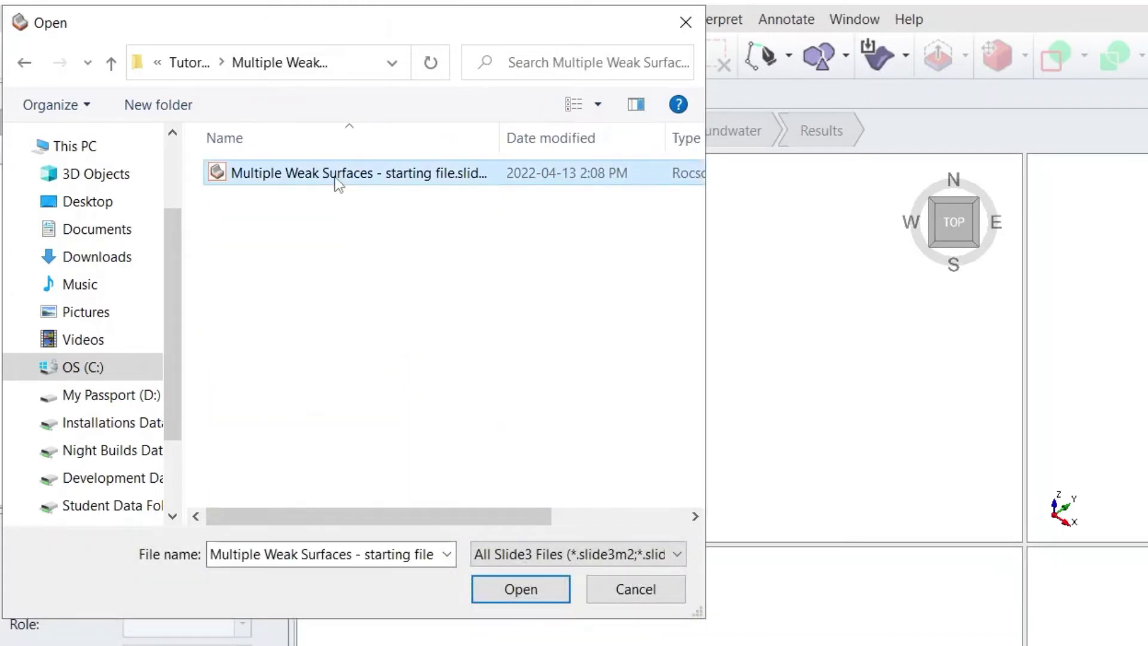
pyautogui.click(496, 601)
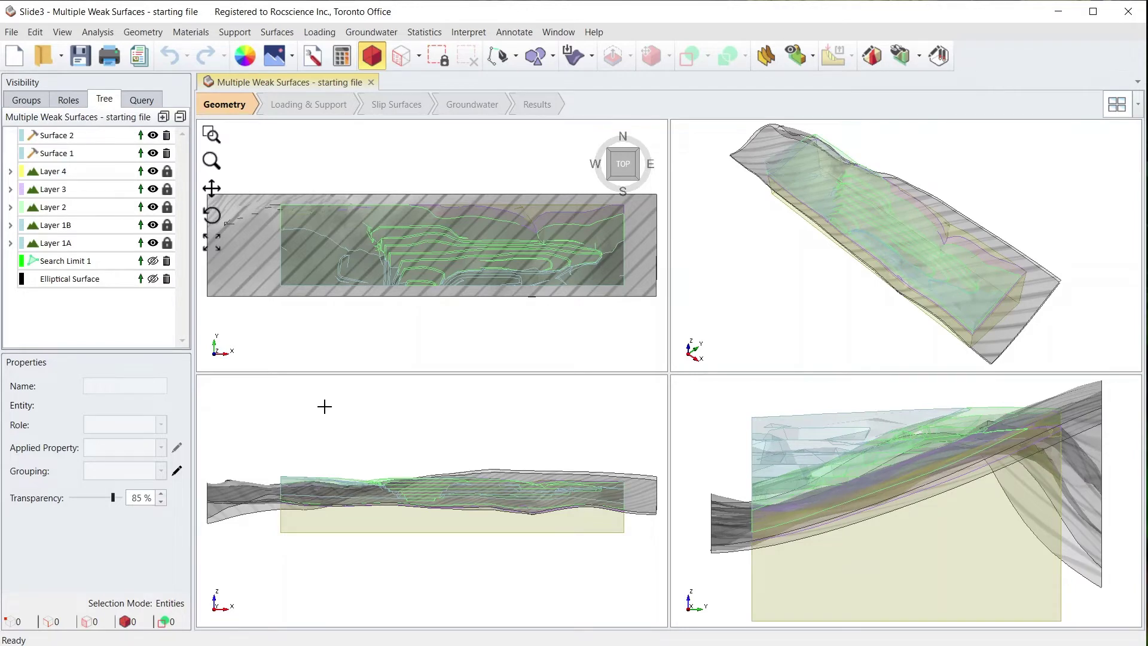
pyautogui.click(192, 32)
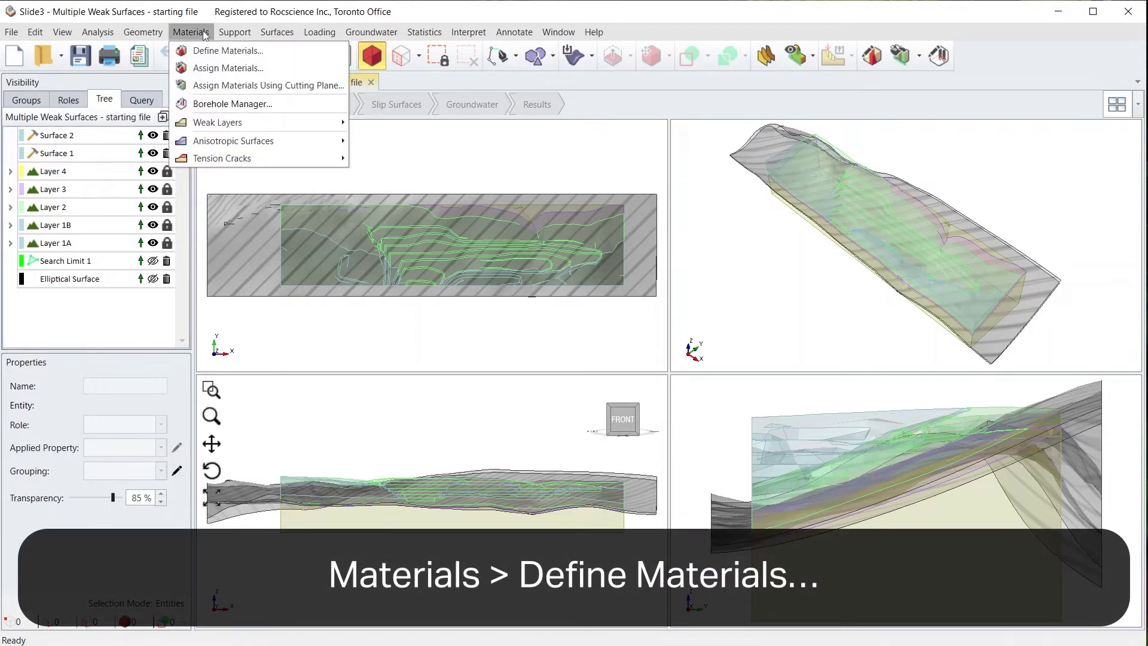
pyautogui.click(230, 52)
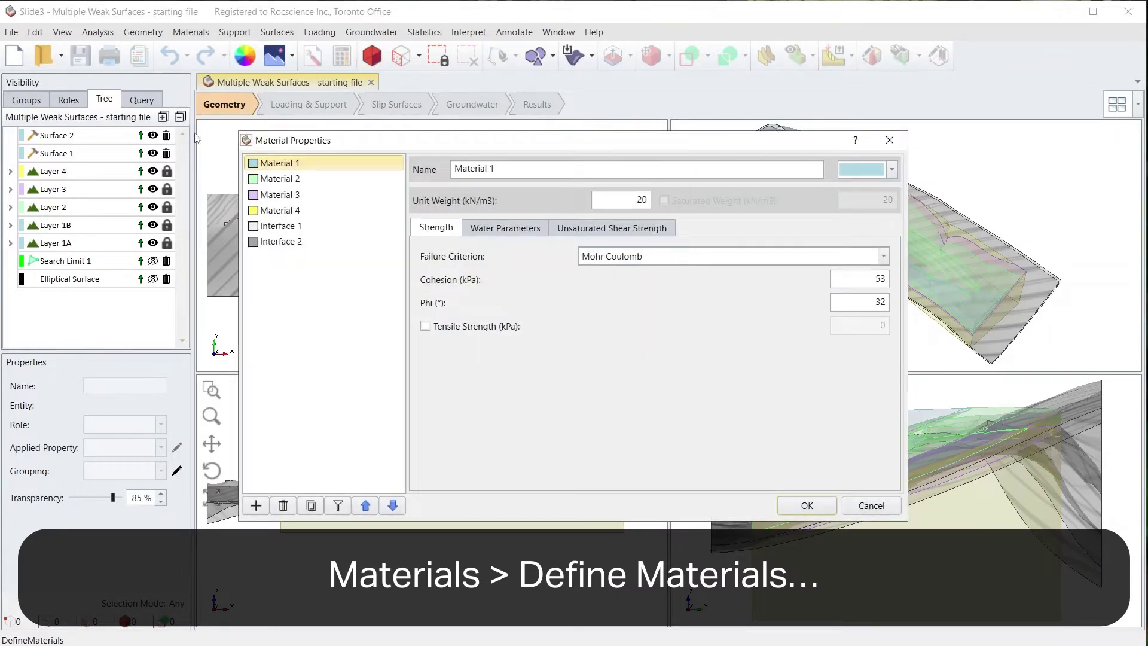
pyautogui.click(318, 230)
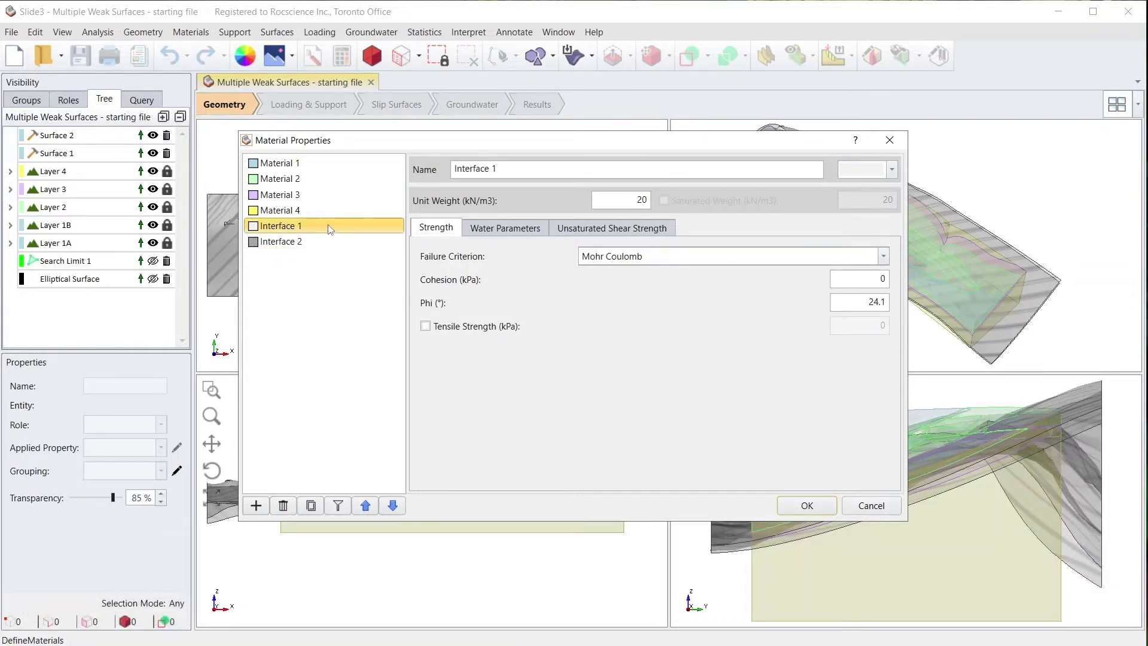
pyautogui.click(351, 243)
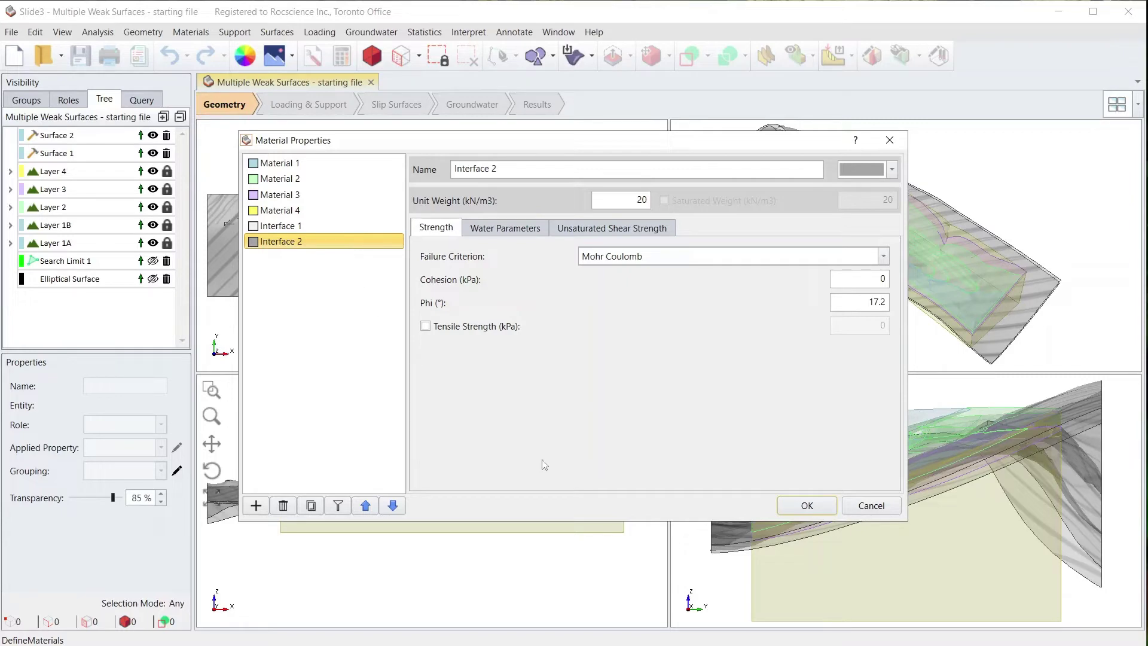
pyautogui.click(807, 506)
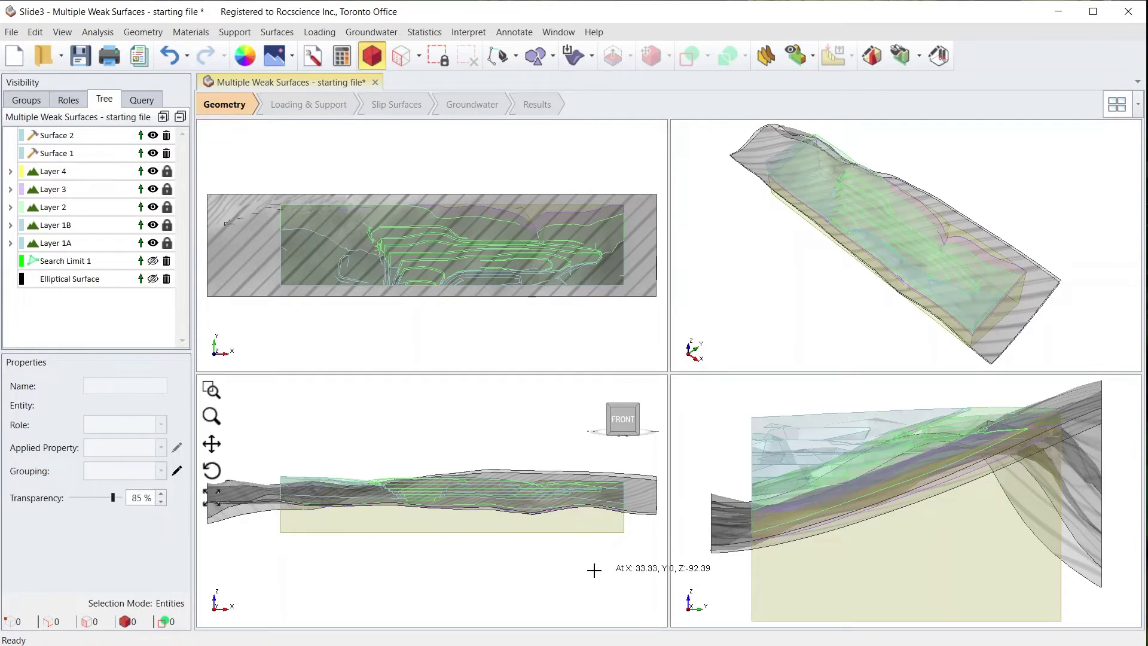
# Step: Add Weak Layer Surface 1 from Surface 1 using Interface 1 material
pyautogui.click(179, 32)
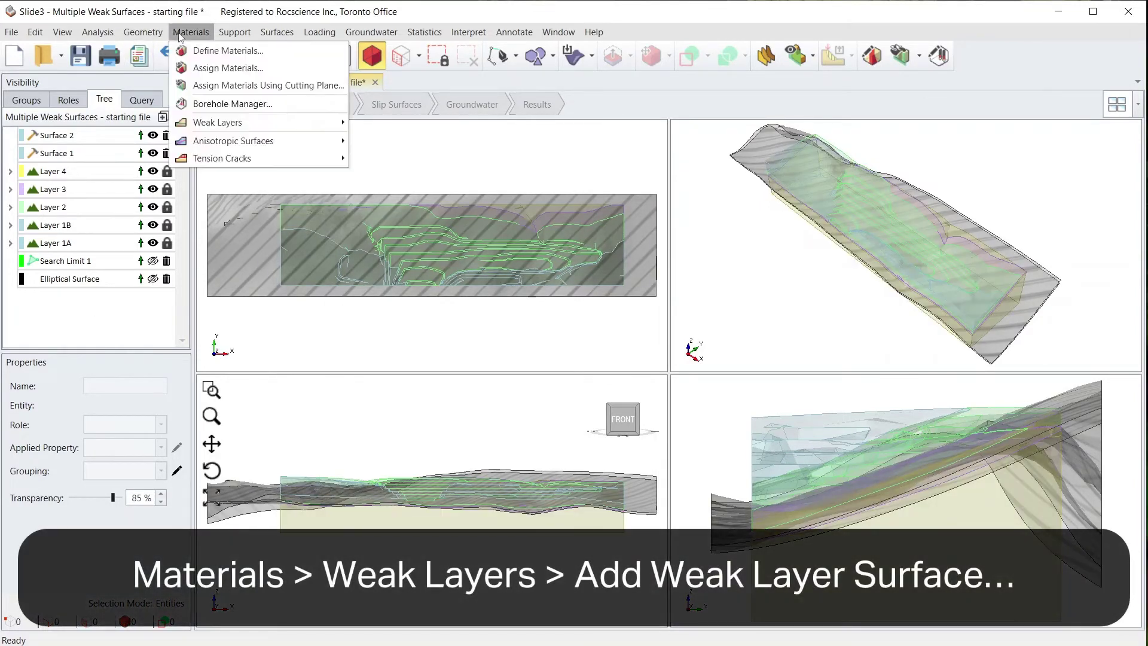
pyautogui.moveTo(302, 129)
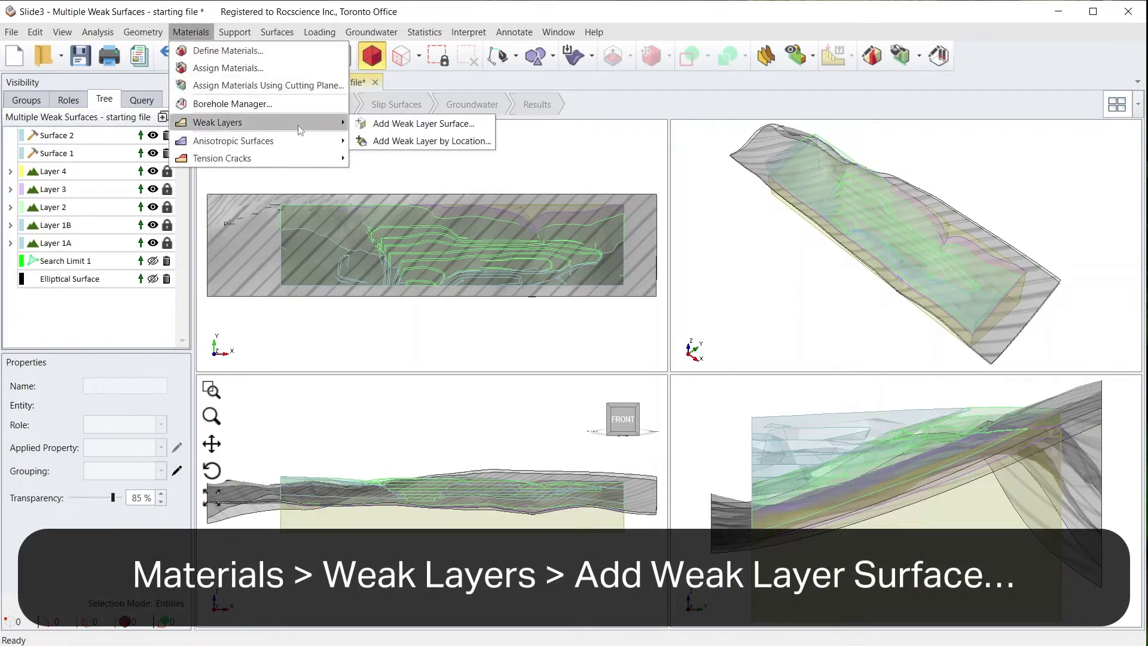
pyautogui.click(354, 126)
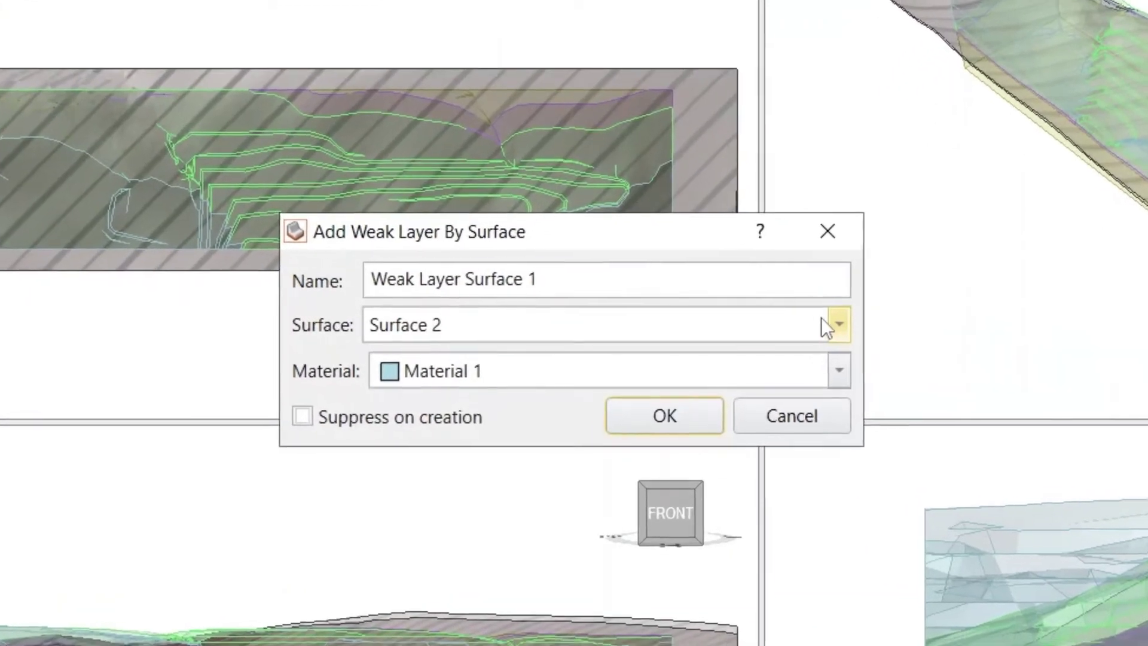
pyautogui.click(748, 324)
pyautogui.click(811, 393)
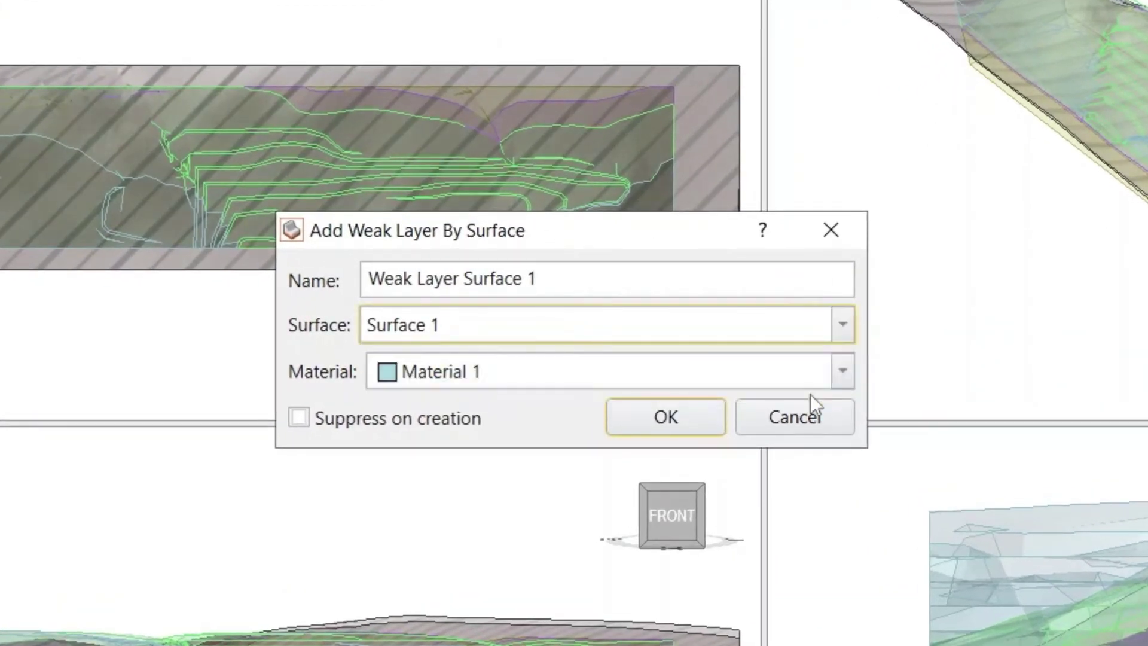
pyautogui.click(844, 371)
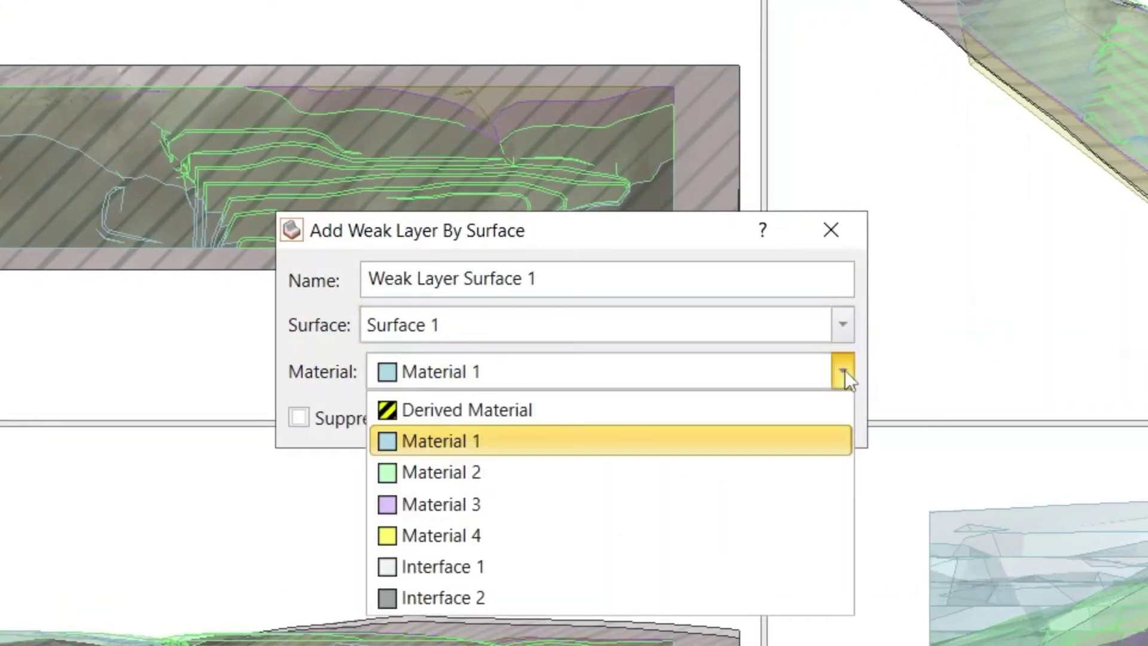
pyautogui.click(702, 565)
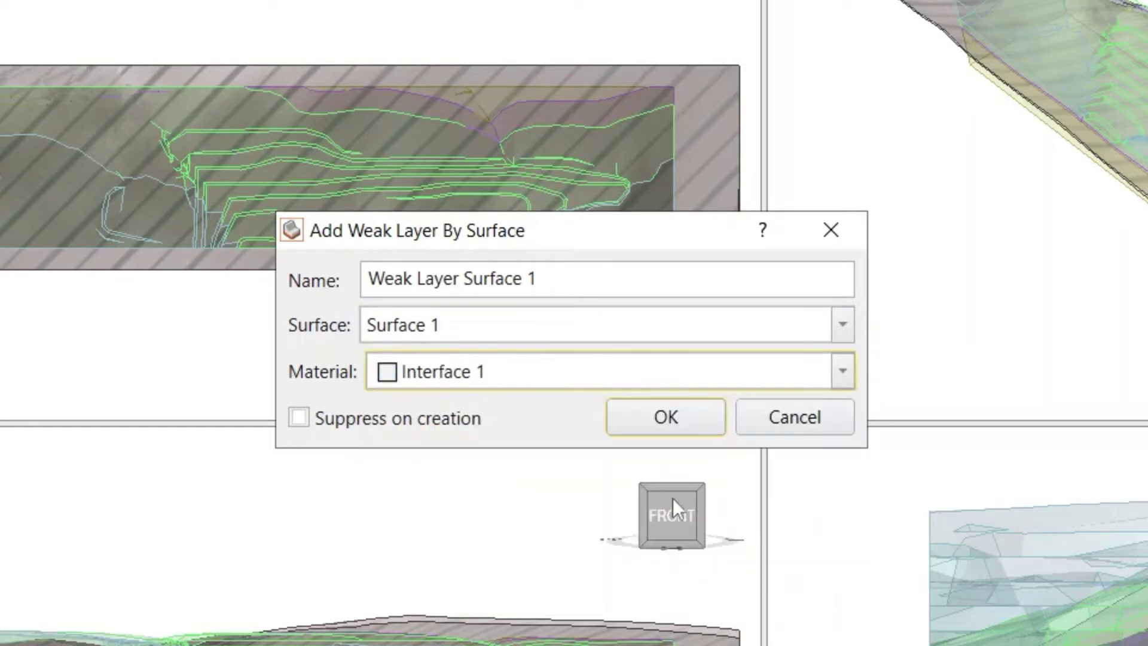
pyautogui.click(686, 425)
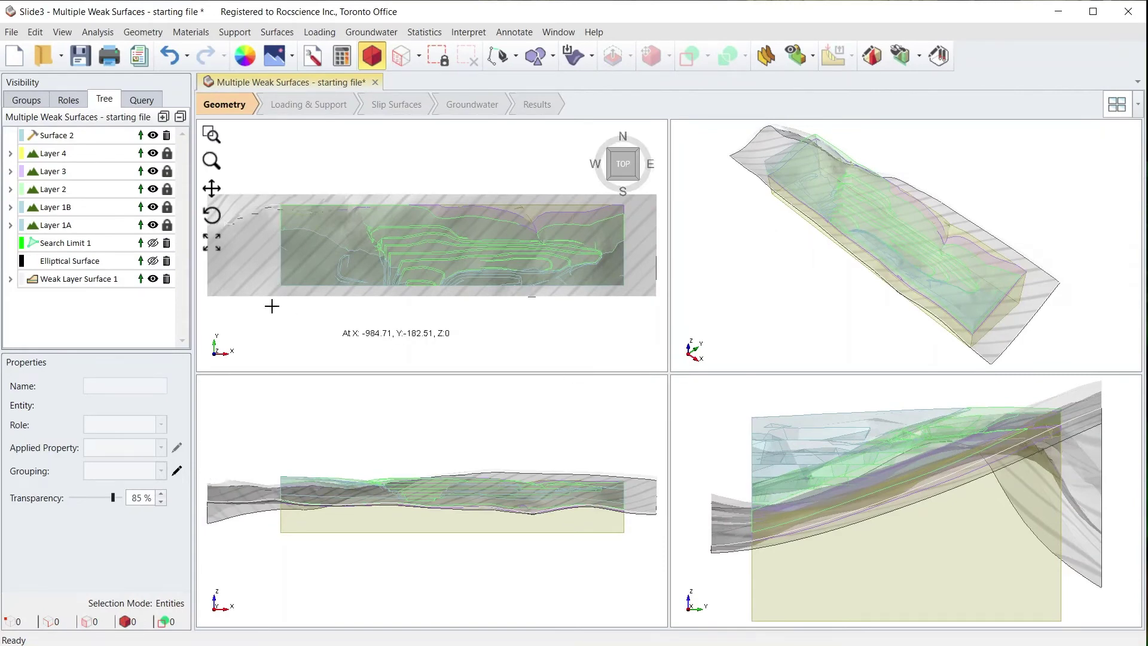
# Step: Add Weak Layer Surface 2 from Surface 2 using Interface 2 material
pyautogui.click(191, 32)
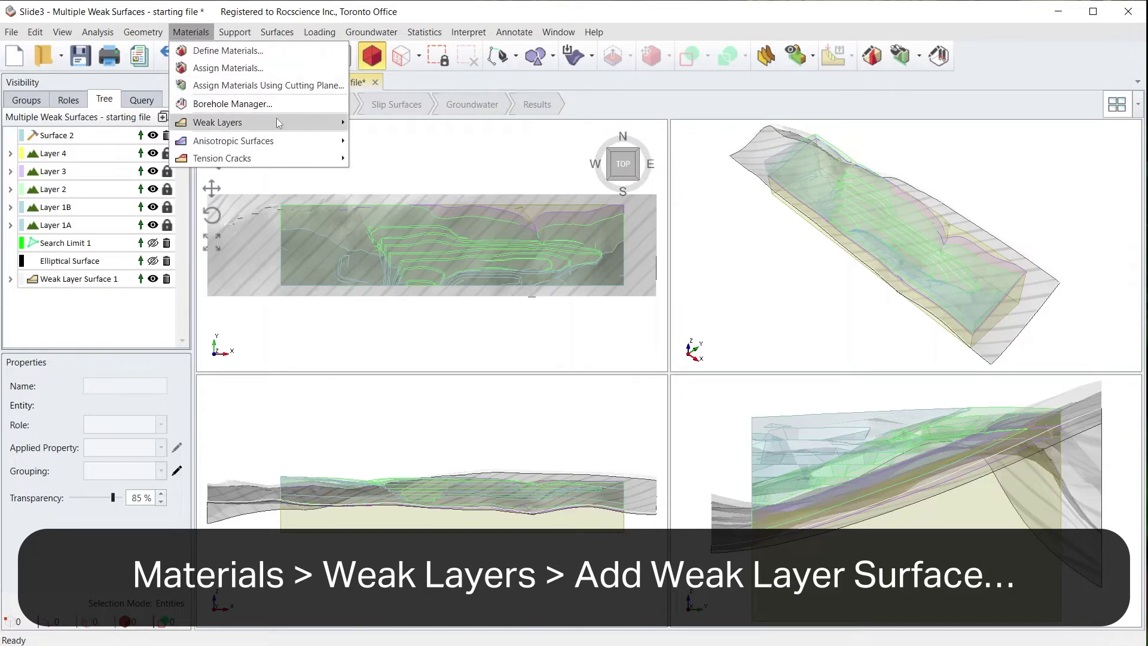
pyautogui.moveTo(276, 119)
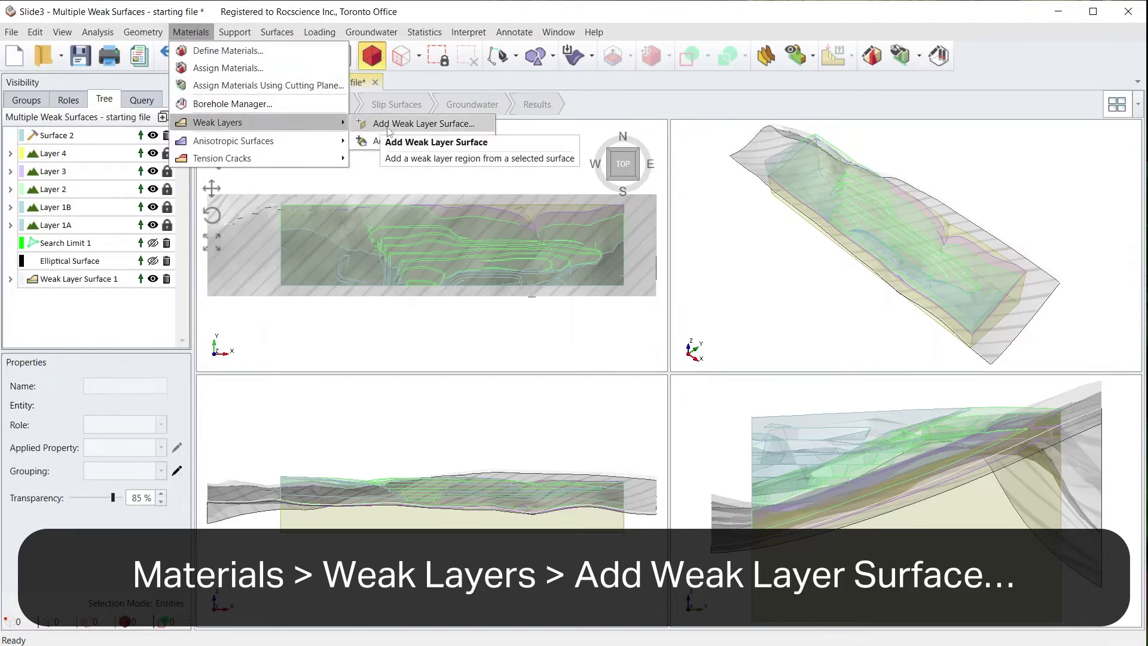
pyautogui.click(389, 124)
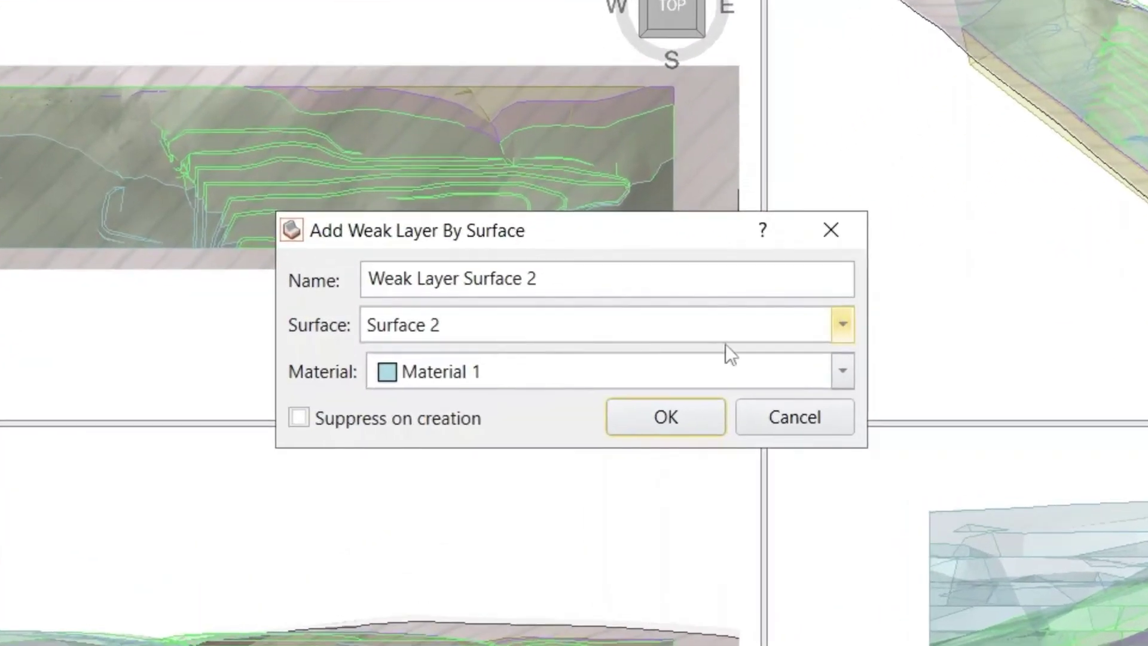
pyautogui.click(727, 351)
pyautogui.click(691, 601)
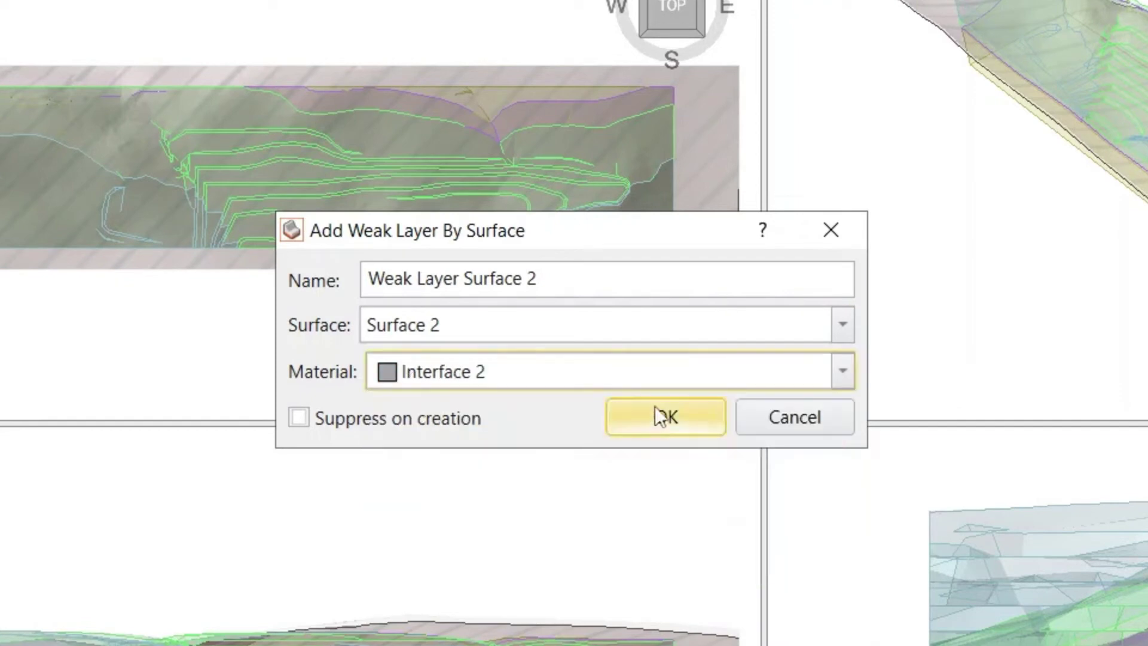
pyautogui.click(688, 420)
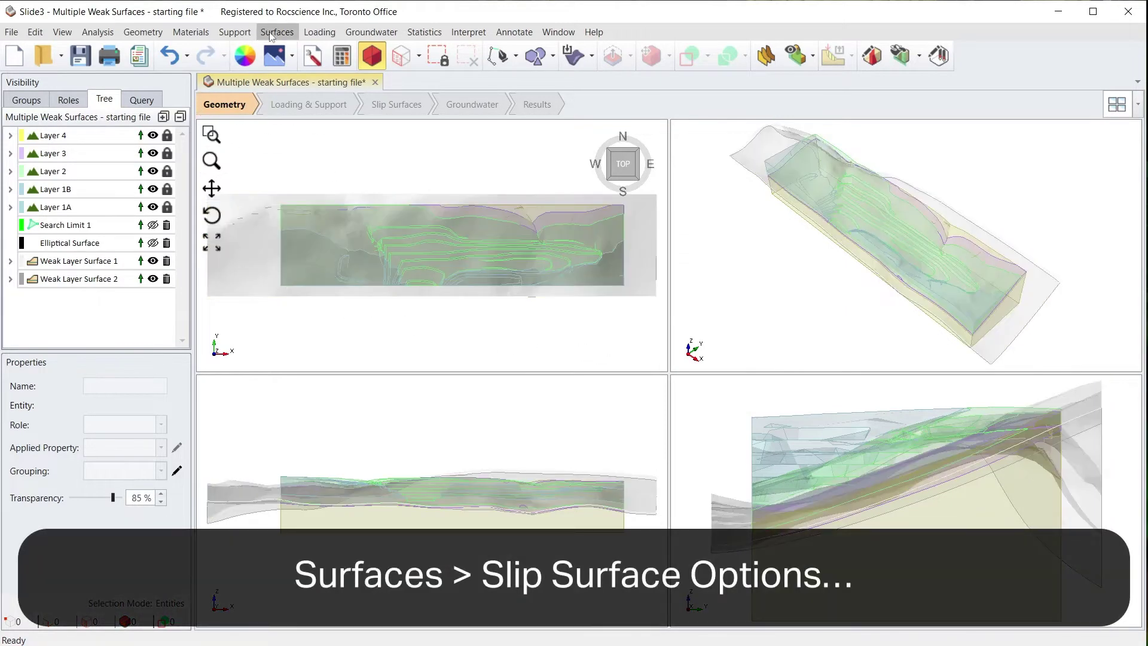
# Step: Set the Slip Surface Options to User-Defined Surfaces
pyautogui.click(291, 34)
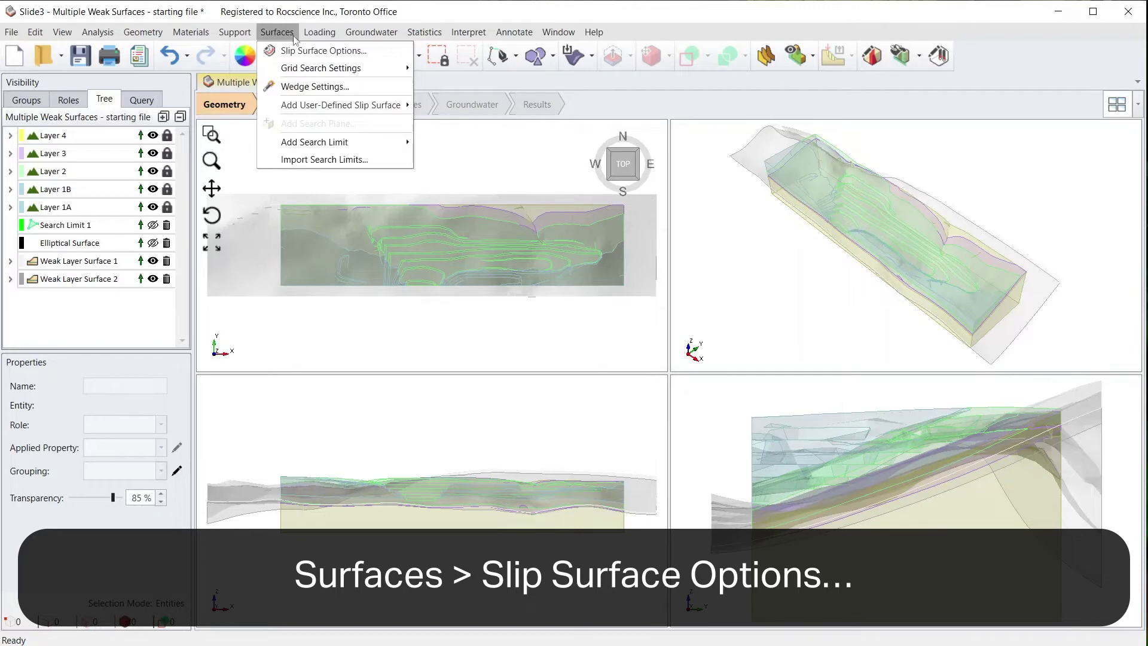
pyautogui.click(304, 51)
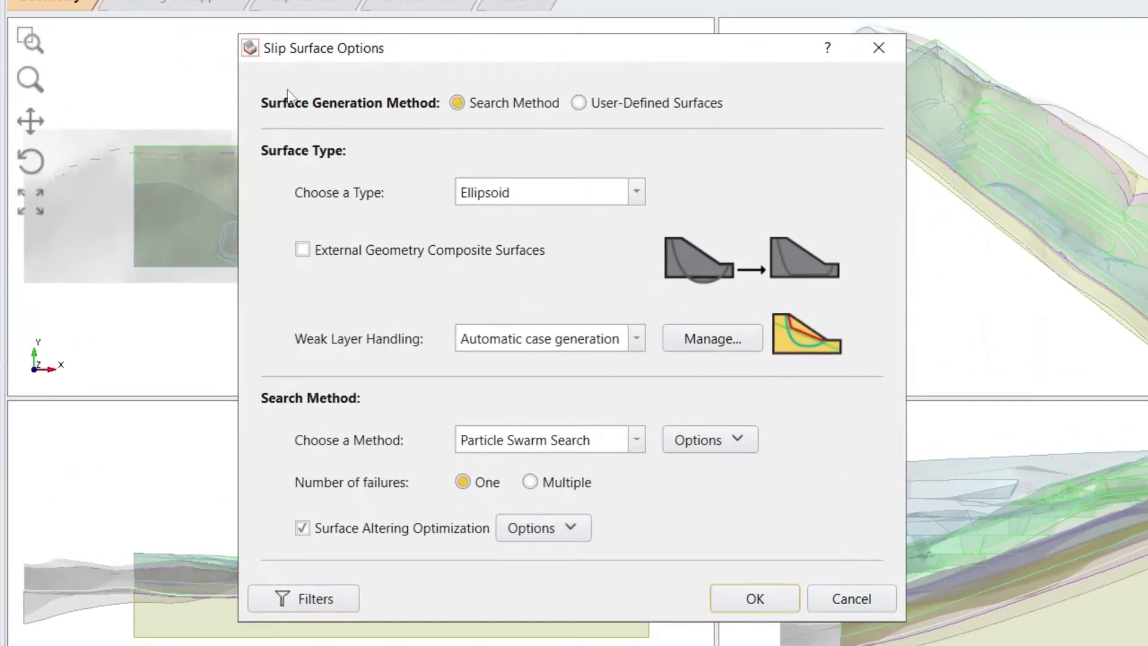
pyautogui.click(577, 104)
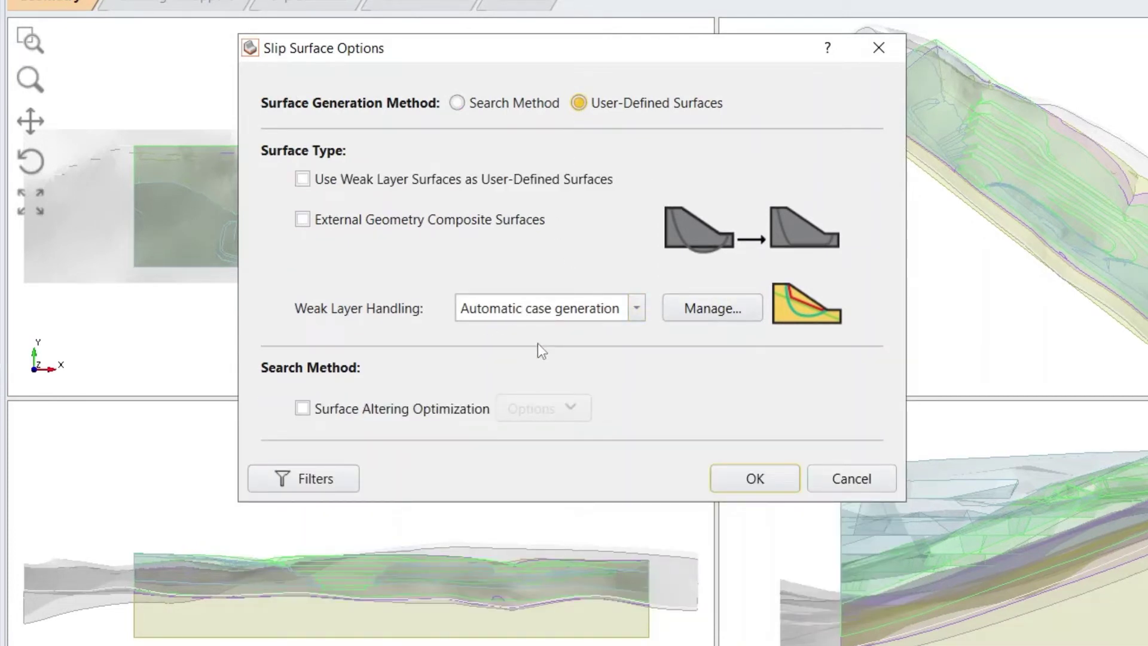
pyautogui.click(721, 479)
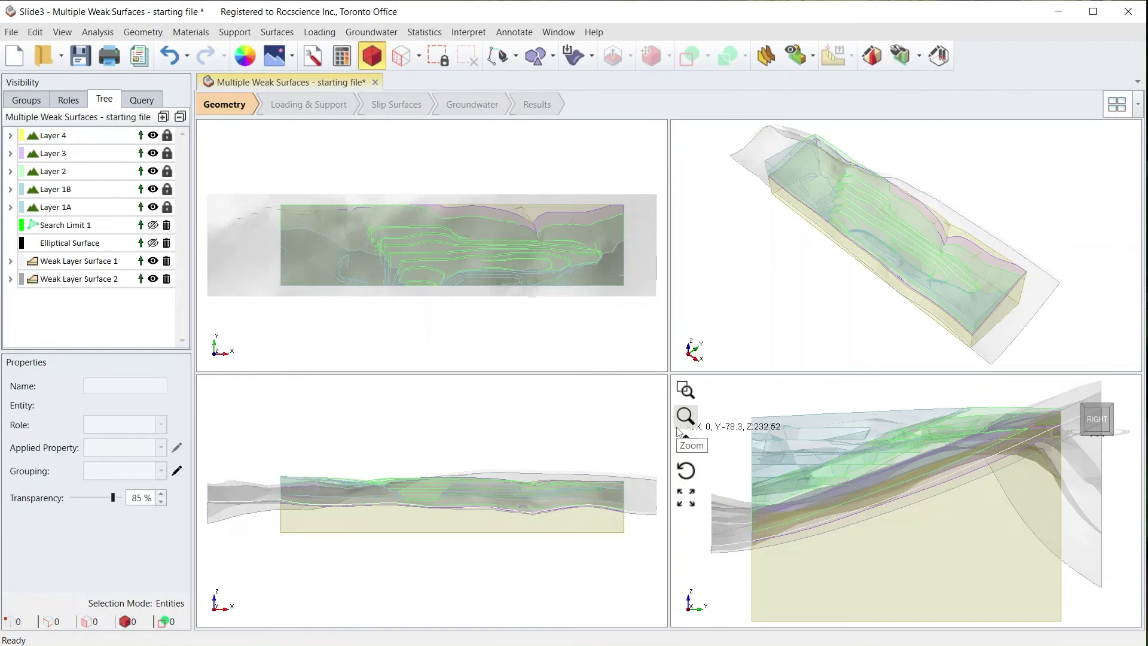
# Step: Save and compute the model, then list all slip surfaces with their safety factors
pyautogui.click(87, 63)
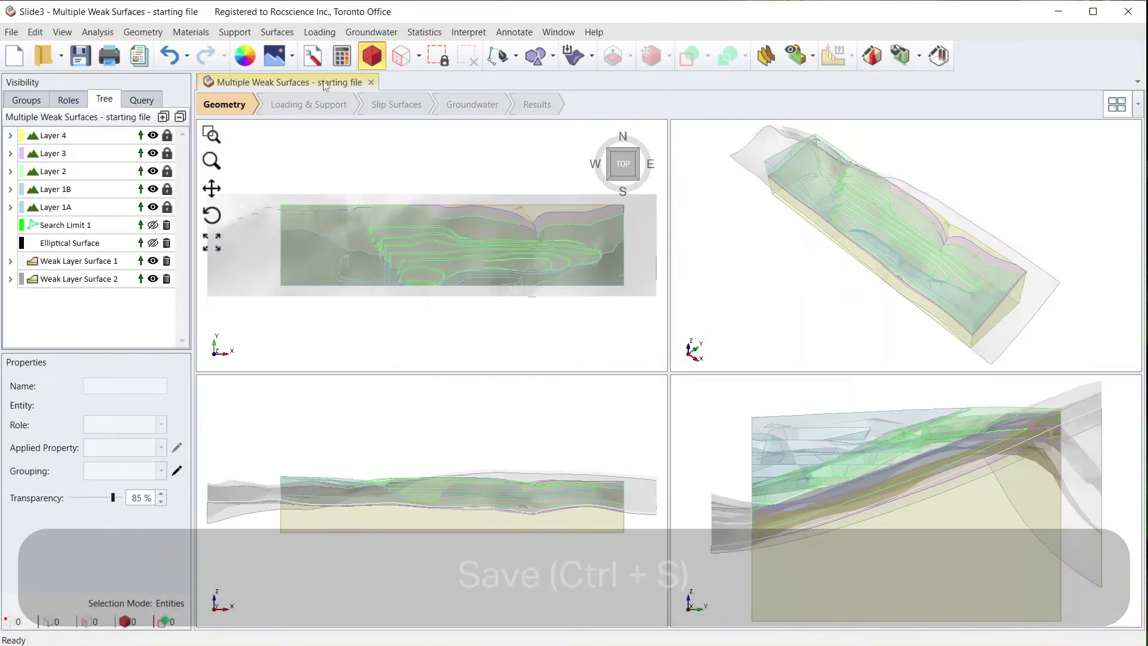
pyautogui.click(335, 62)
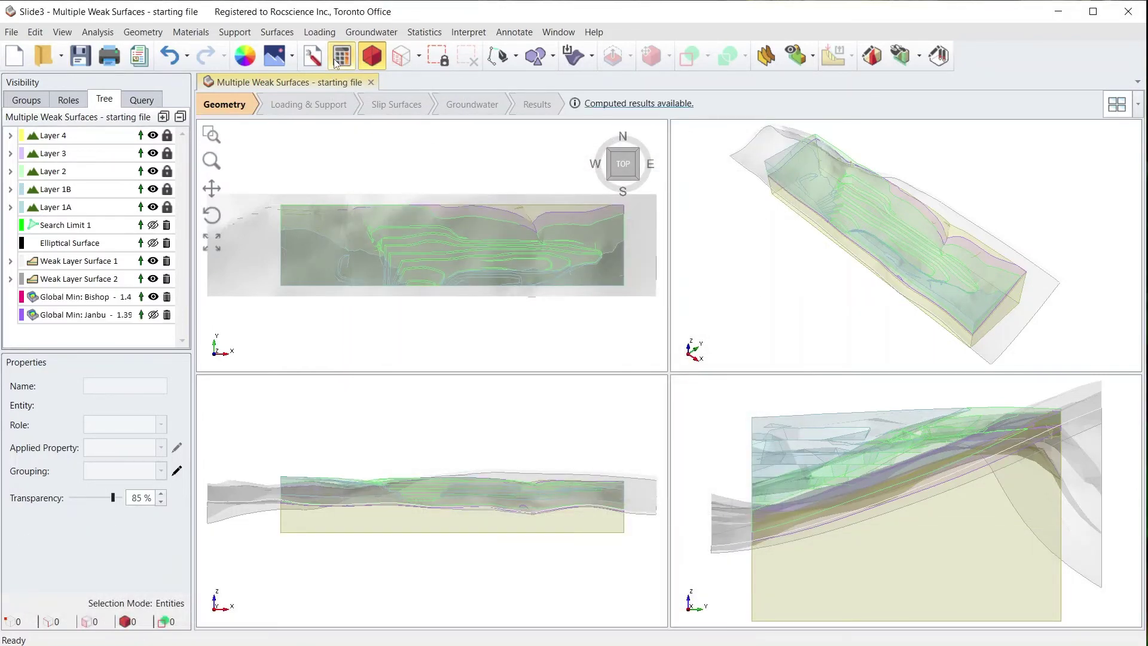
pyautogui.click(660, 105)
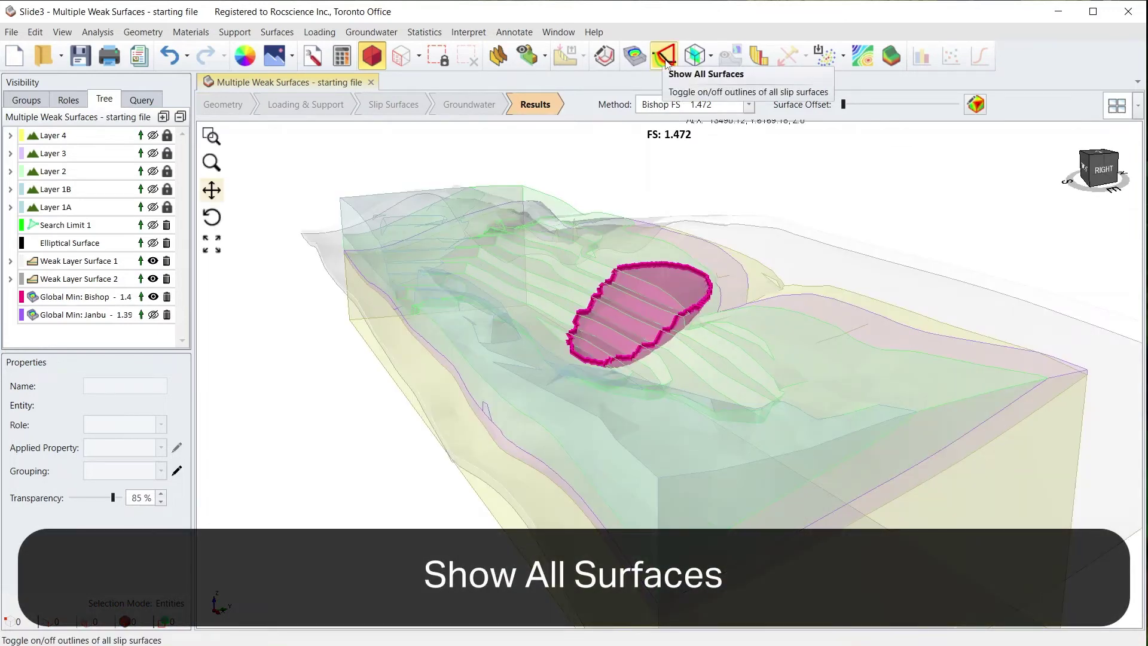
pyautogui.click(665, 59)
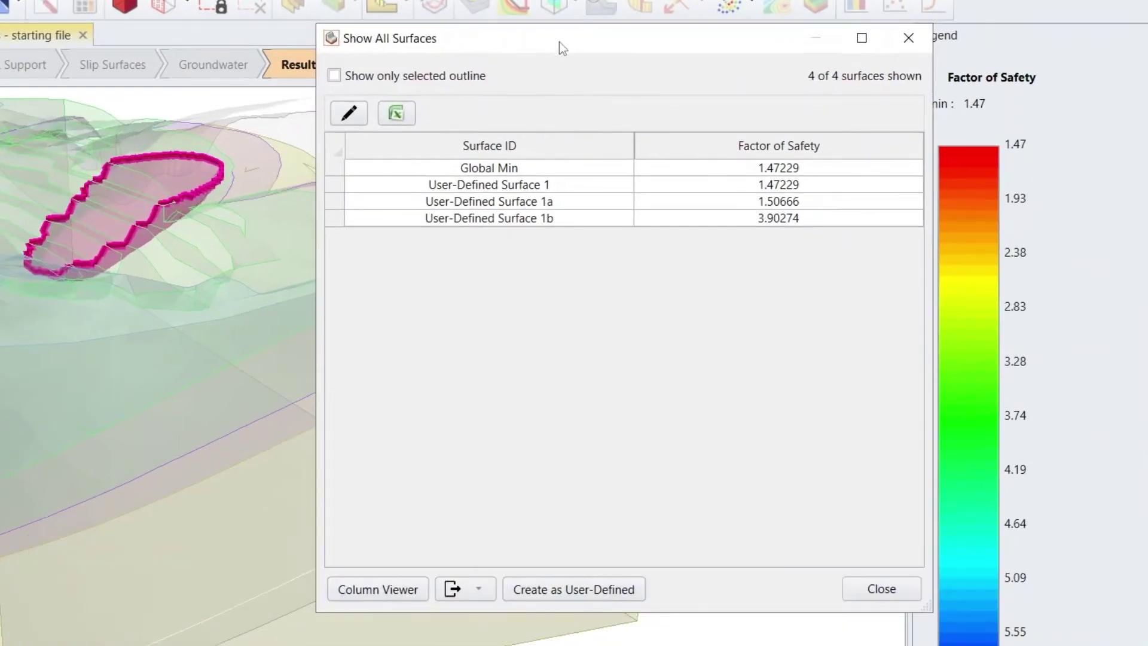
# Step: Outline only the selected surface, stepping through Global Min, User-Defined 1, 1a, 1b, ending on Global Min
pyautogui.click(334, 76)
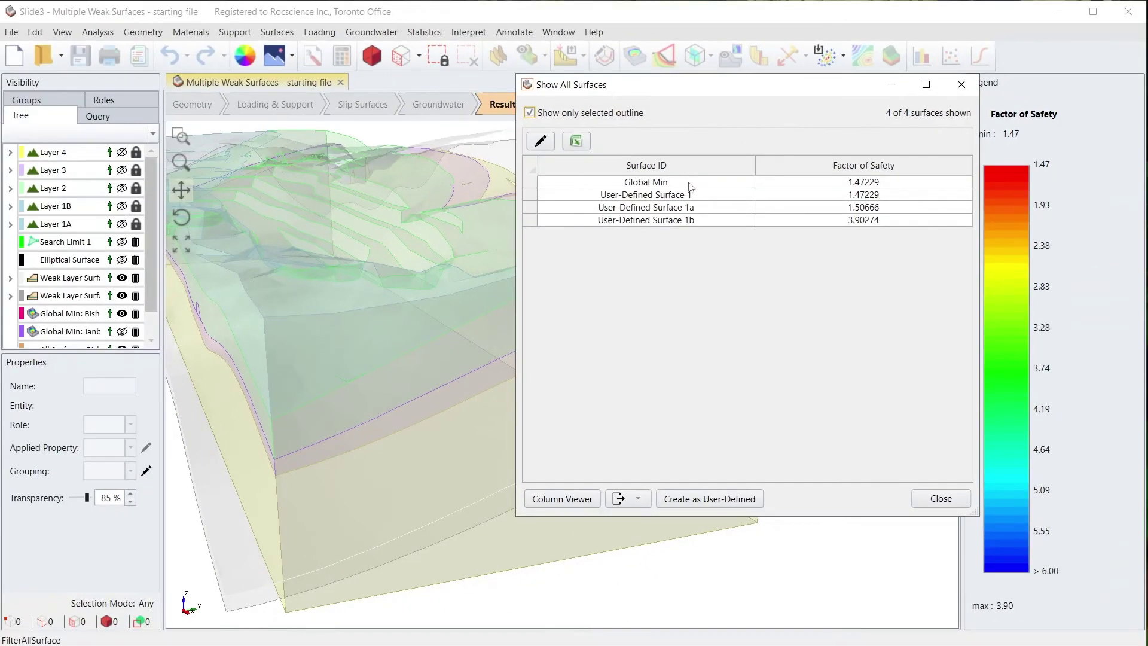
pyautogui.click(690, 183)
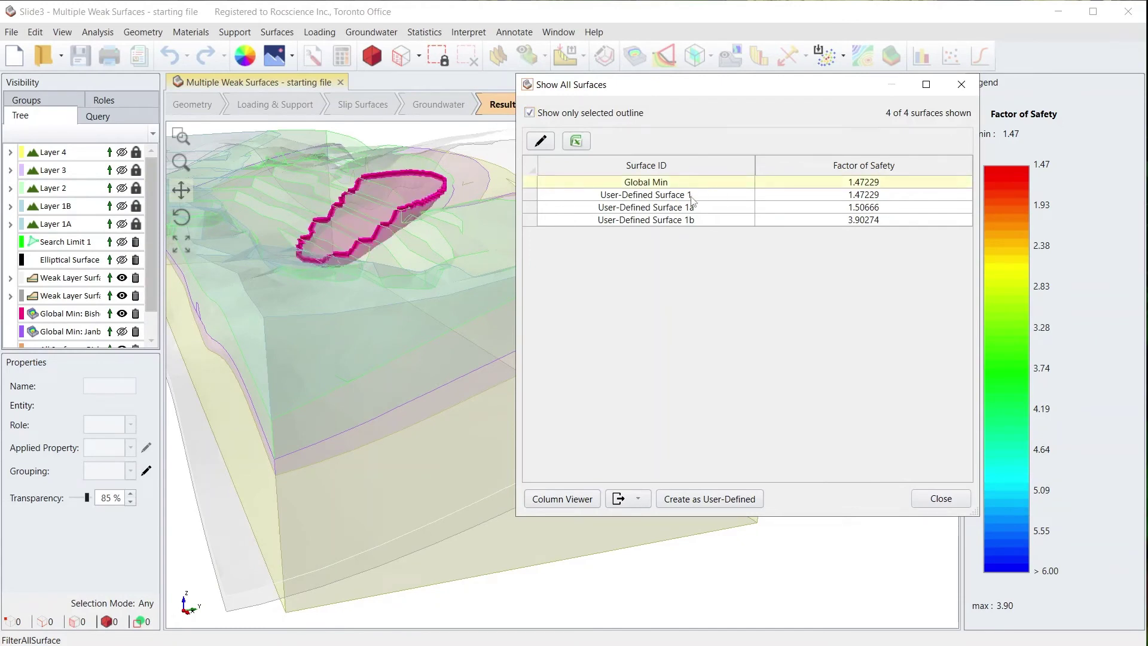
pyautogui.click(692, 197)
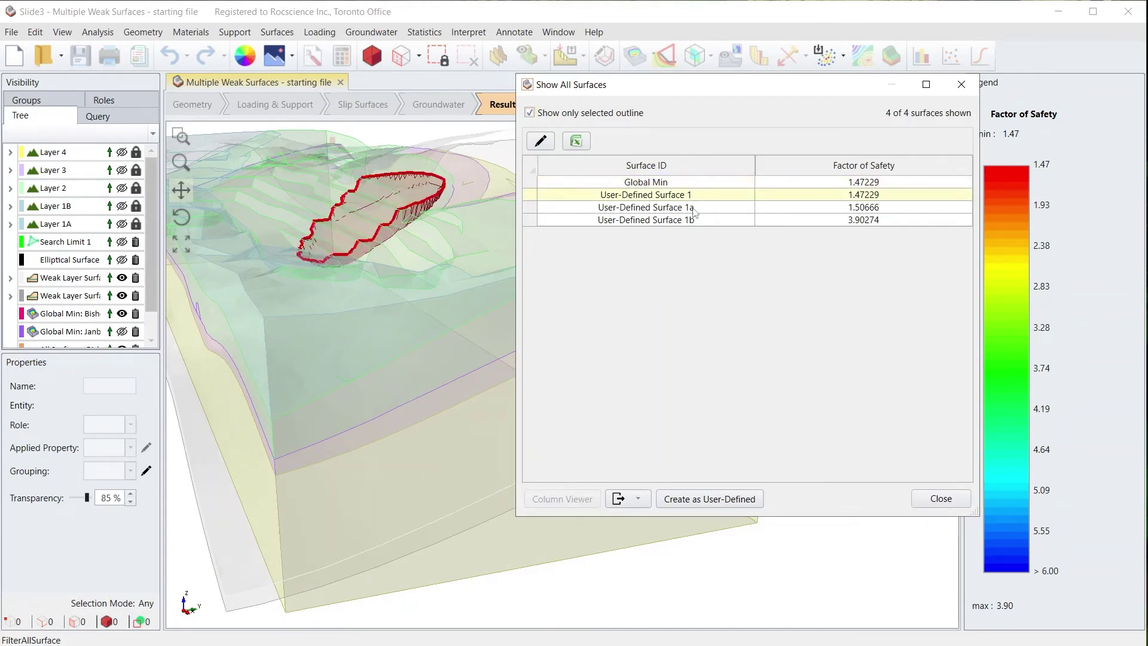
pyautogui.click(695, 210)
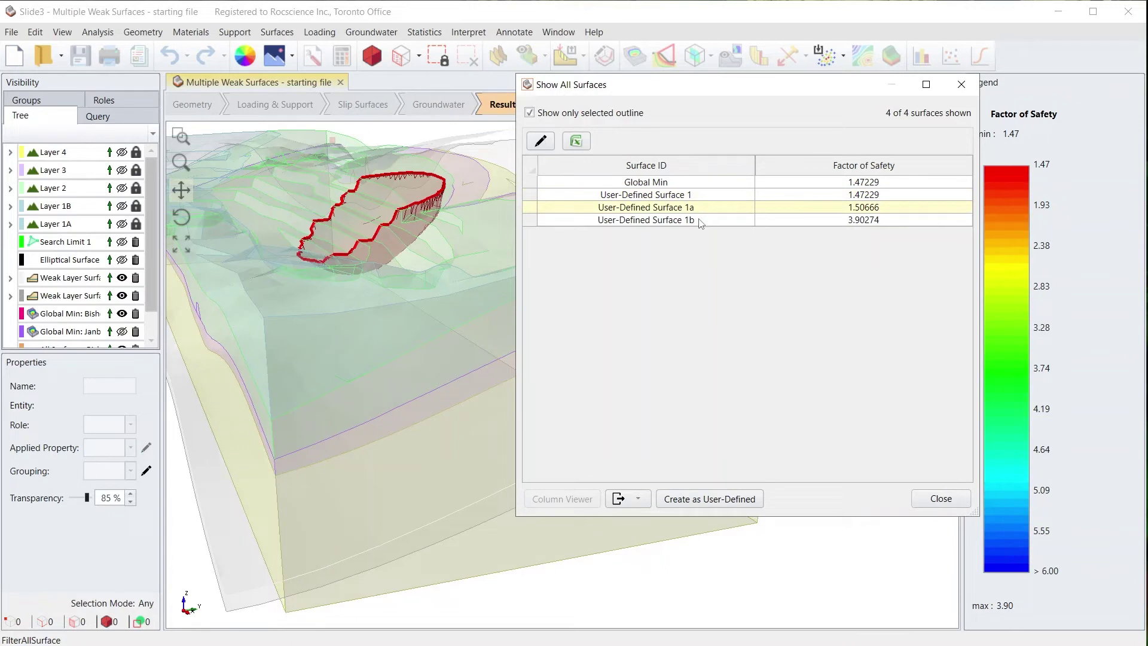
pyautogui.click(701, 222)
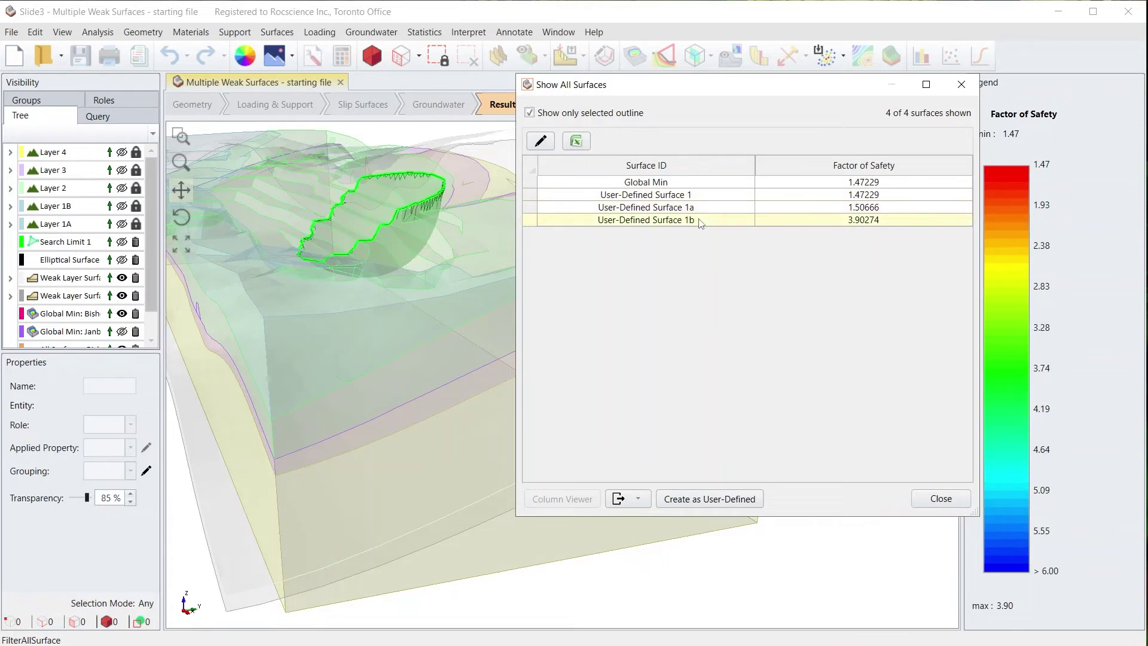
pyautogui.click(678, 185)
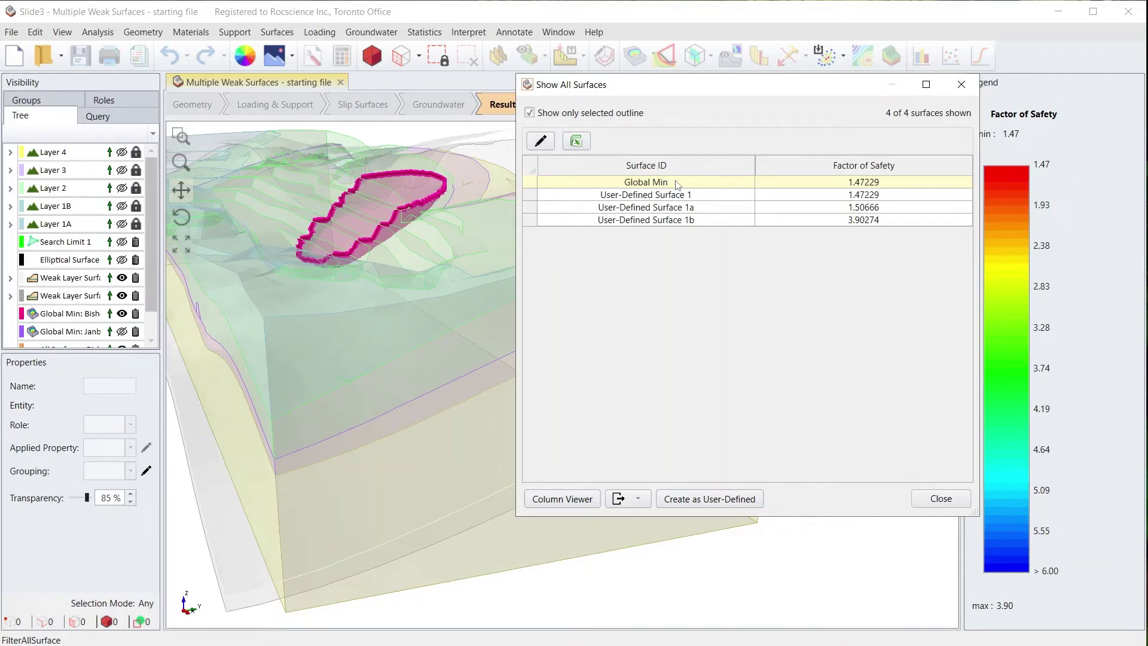
pyautogui.click(941, 499)
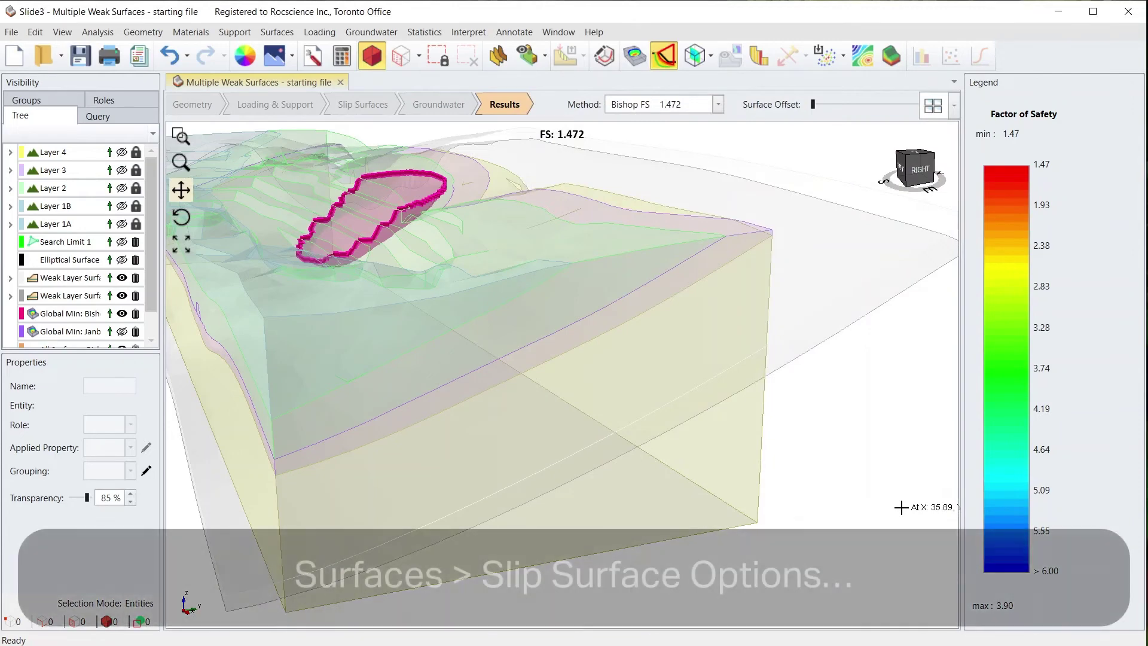
# Step: Switch Slip Surface Options back to Search Method with Ellipsoid Particle Swarm Search
pyautogui.click(277, 31)
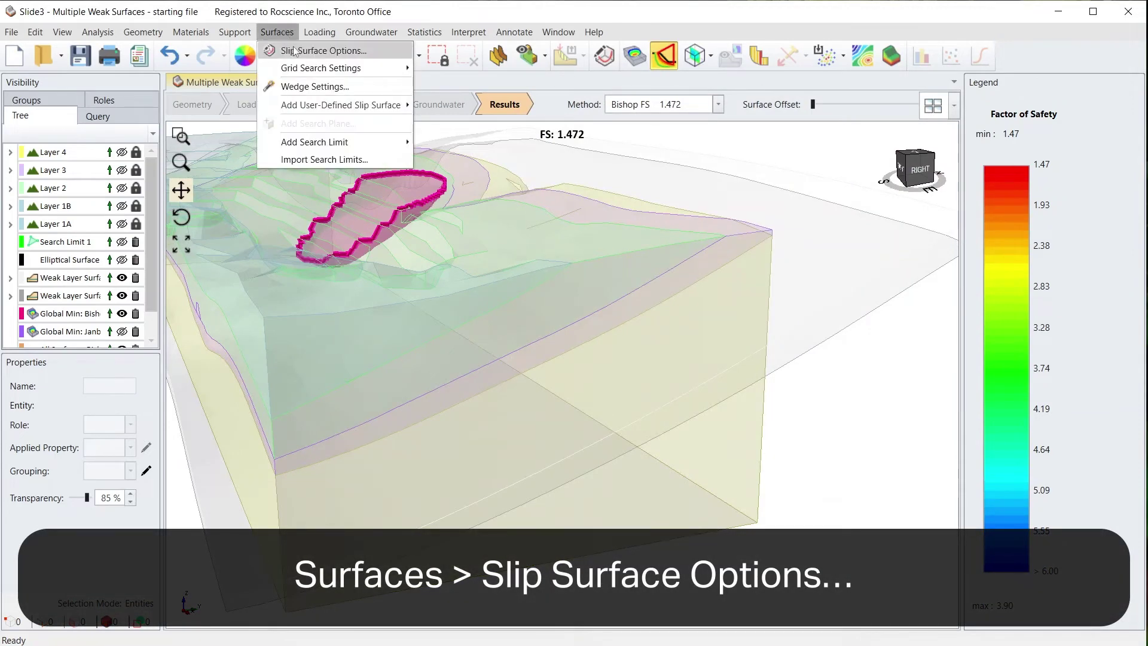
pyautogui.click(294, 51)
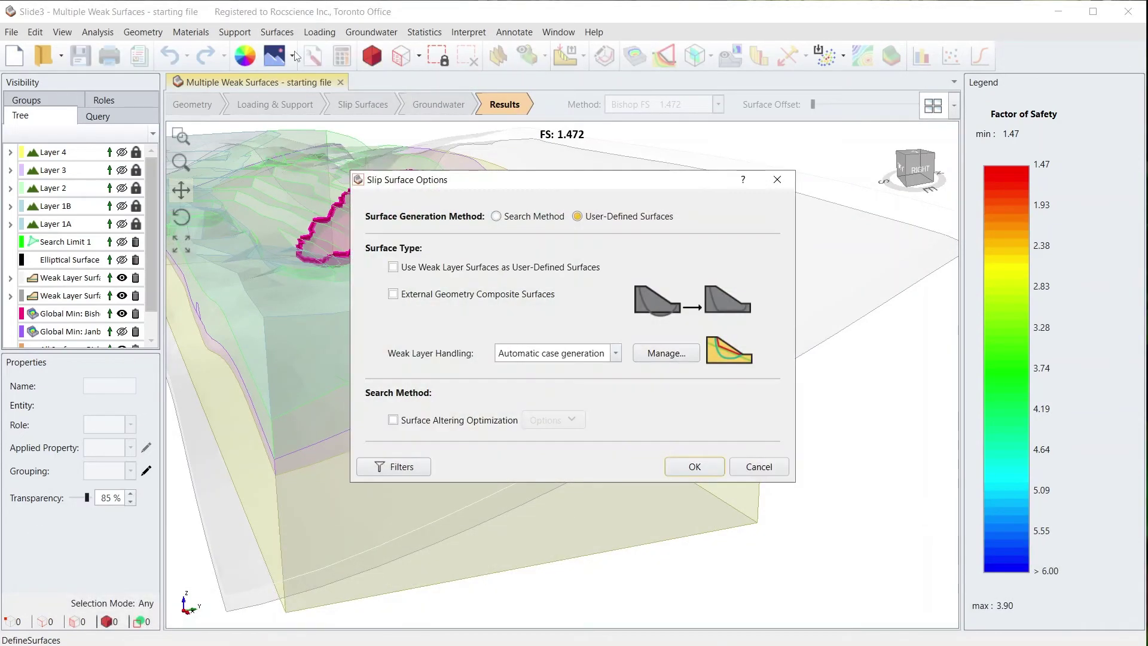
pyautogui.click(529, 219)
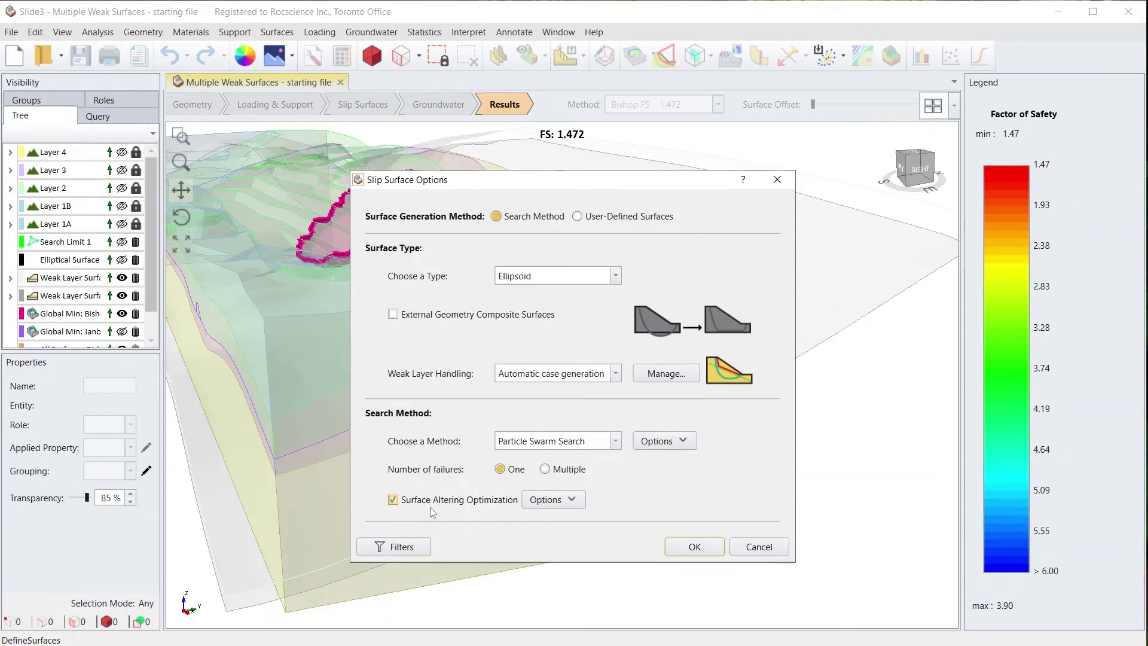
pyautogui.click(694, 547)
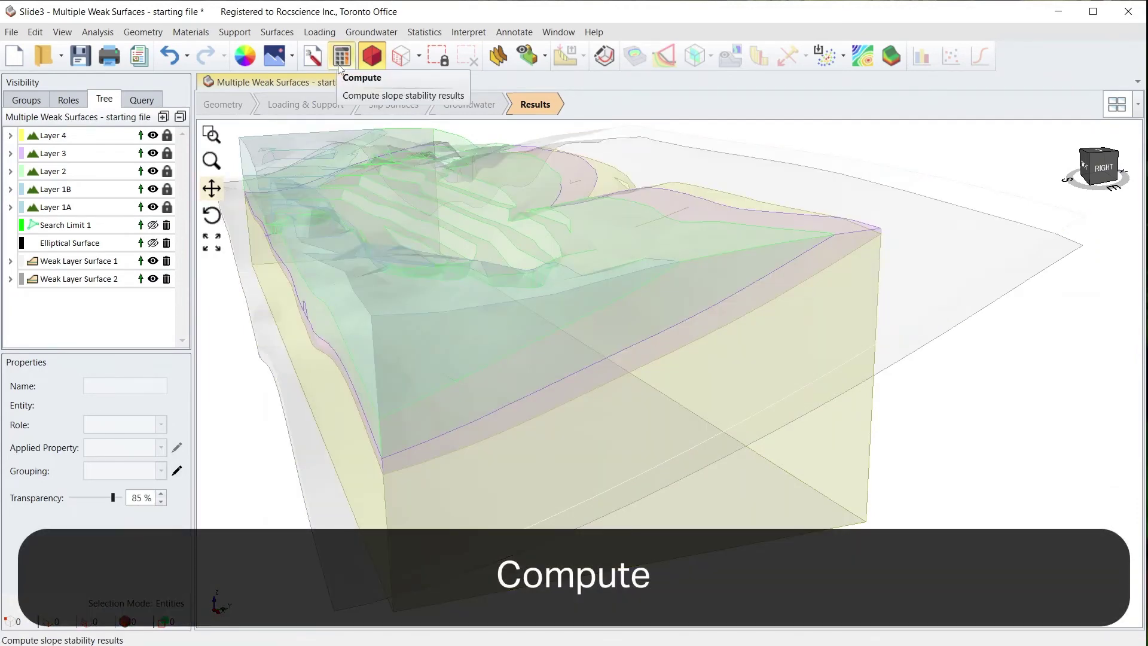
# Step: Recompute the model, confirming Yes to replace the existing results
pyautogui.click(341, 56)
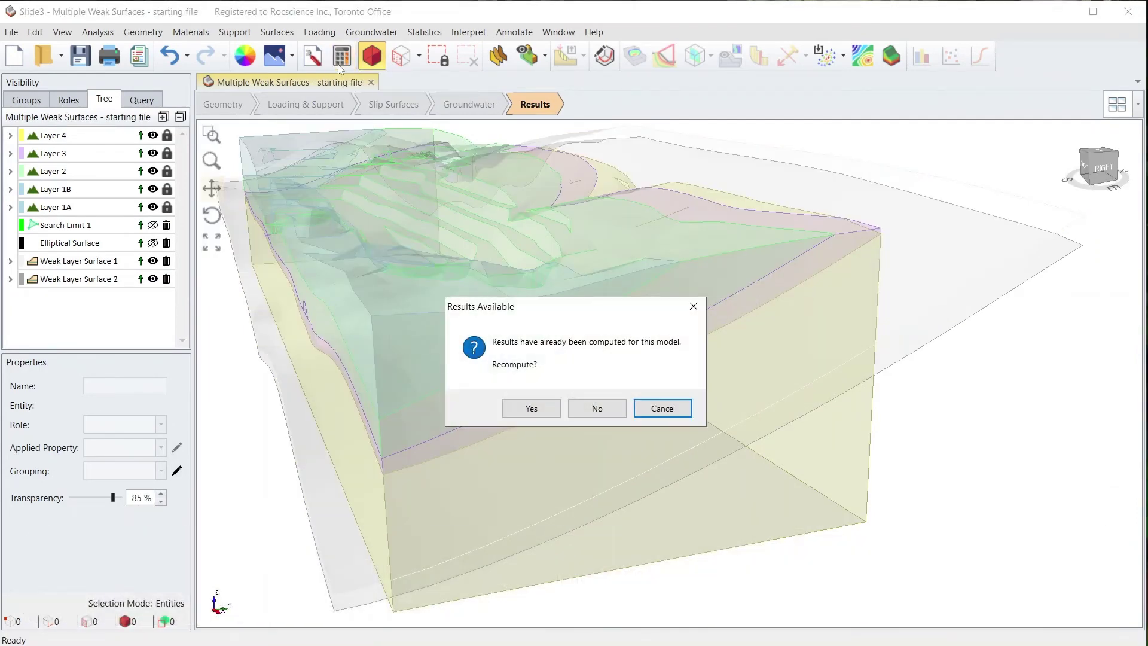
pyautogui.click(519, 413)
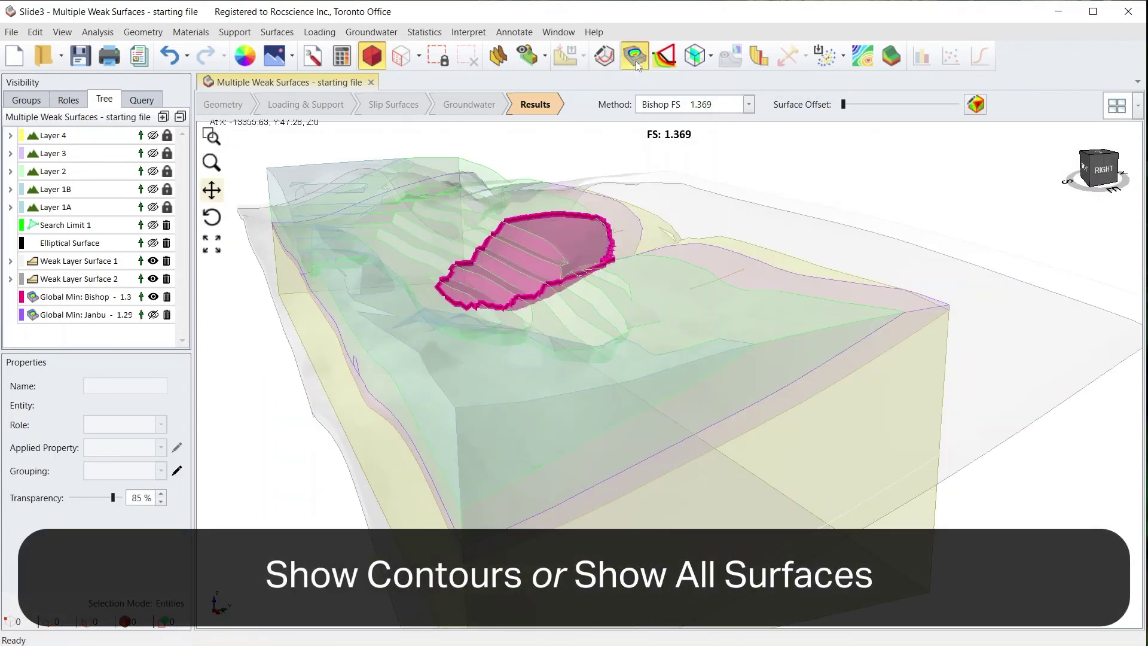
# Step: Turn on slip surface contours and set the contour data to Base Cohesion
pyautogui.click(635, 57)
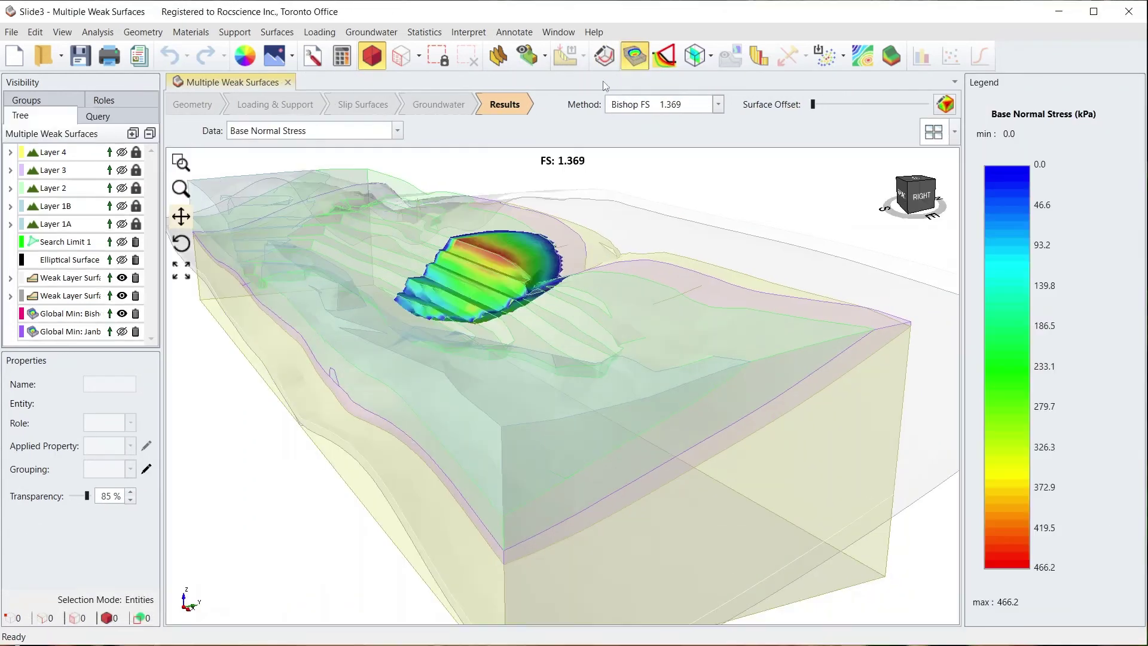
pyautogui.click(397, 132)
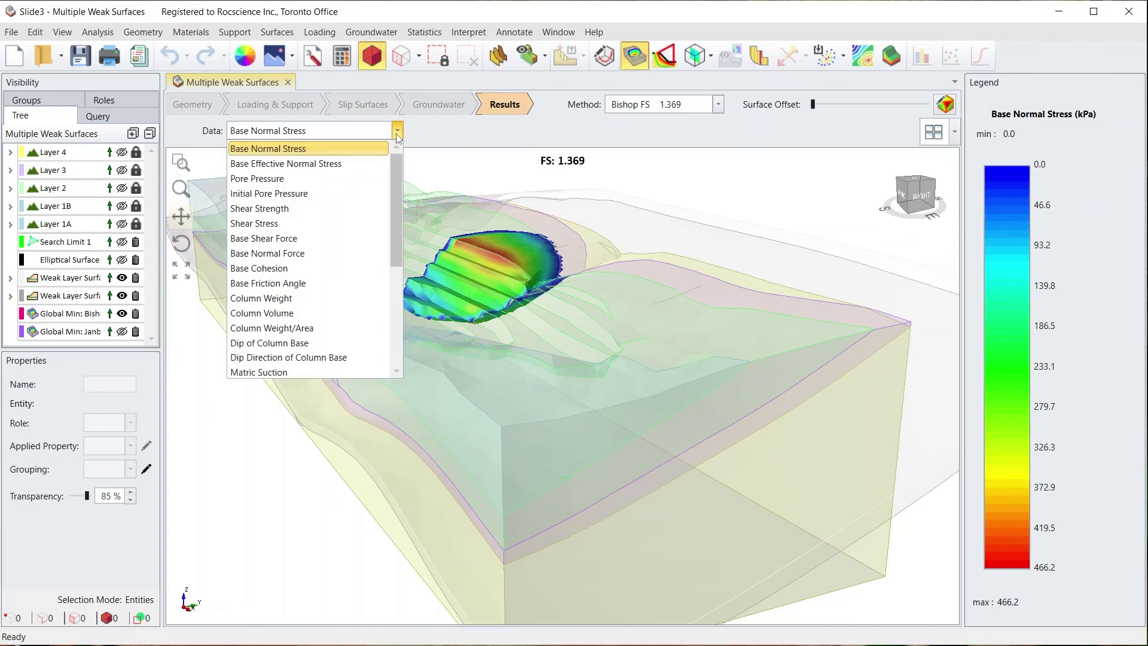
pyautogui.click(337, 264)
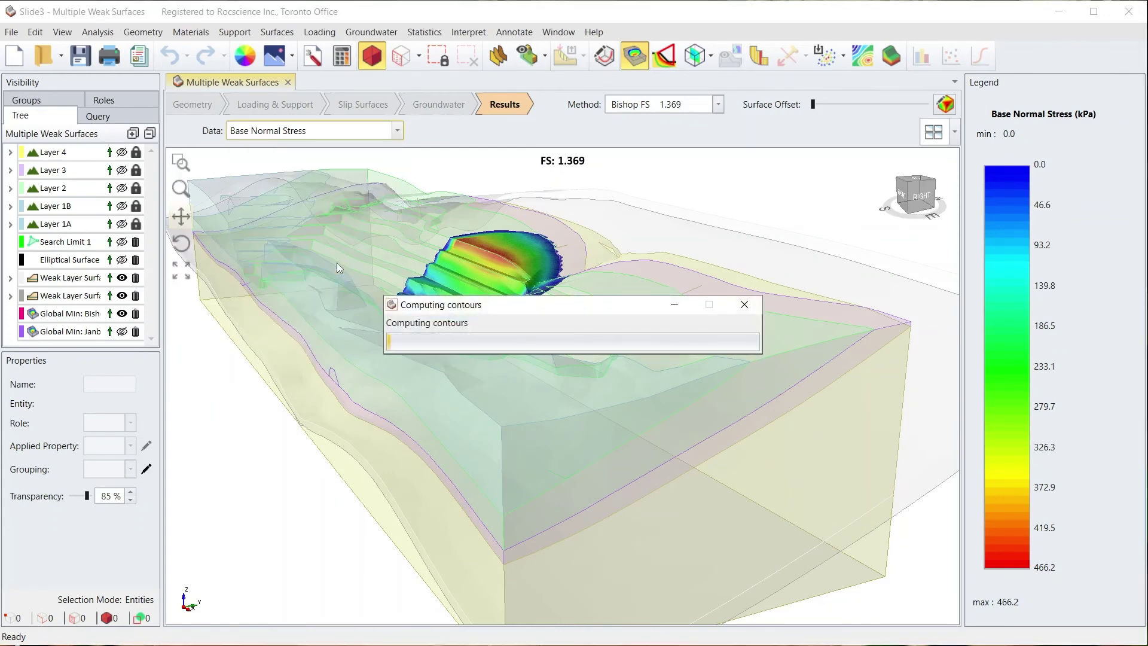